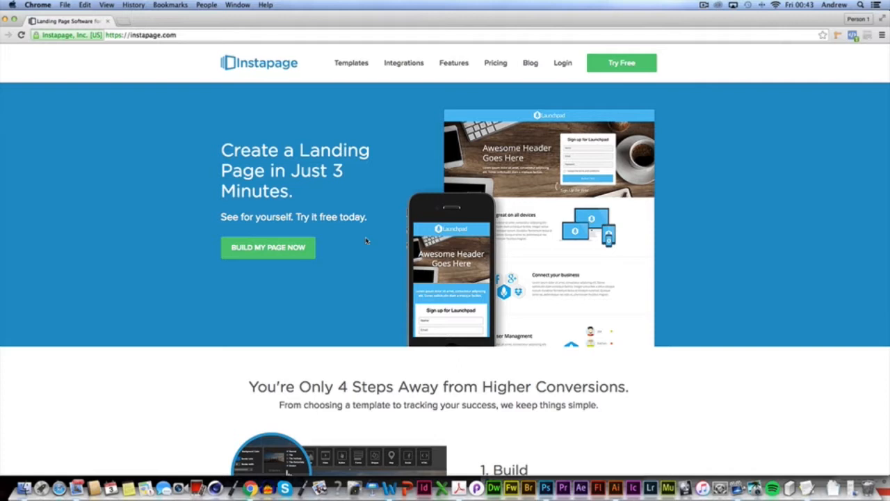
Log in to the Instapage account with the prefilled credentials
{"action": "left_click", "coordinate": [557, 64]}
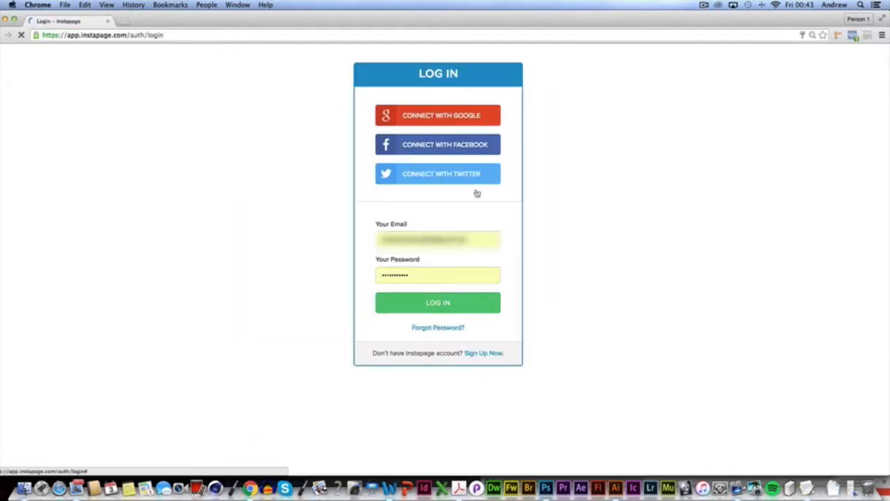
{"action": "left_click", "coordinate": [428, 303]}
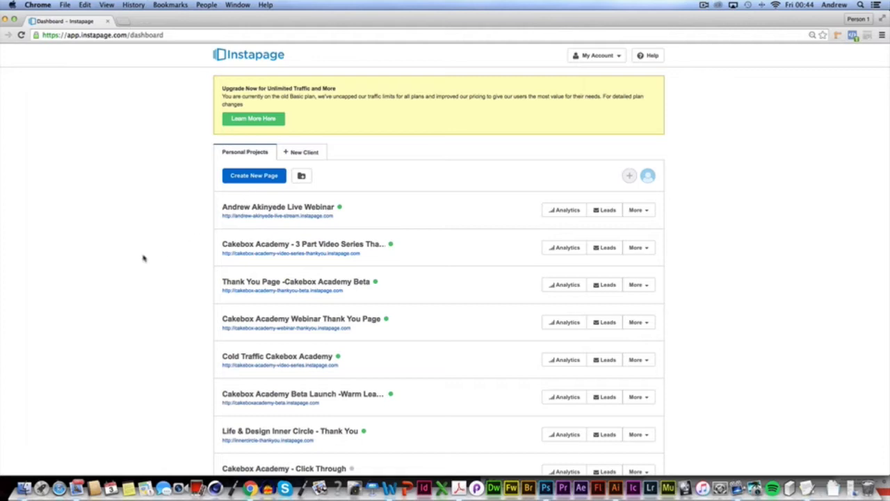
Start creating a new page by choosing to pick a template
{"action": "scroll", "coordinate": [150, 256], "scroll_direction": "down", "scroll_amount": 2}
{"action": "scroll", "coordinate": [149, 256], "scroll_direction": "up", "scroll_amount": 2}
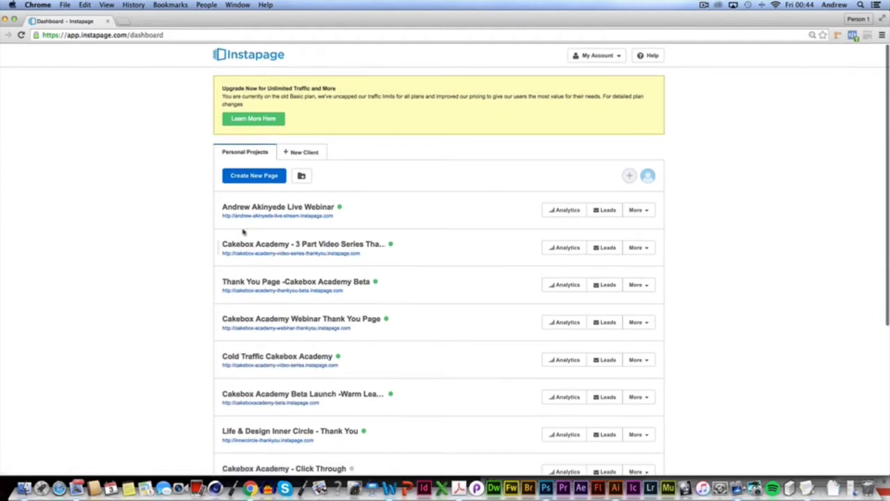
{"action": "left_click", "coordinate": [258, 182]}
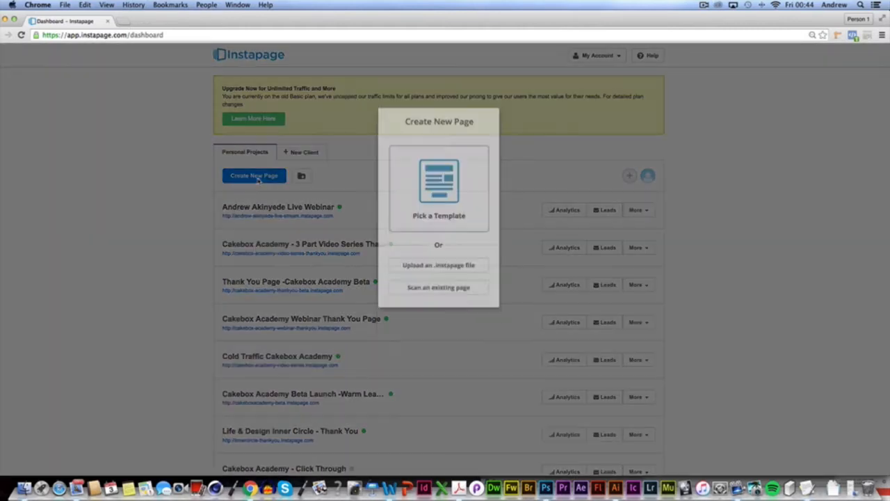
{"action": "left_click", "coordinate": [446, 235]}
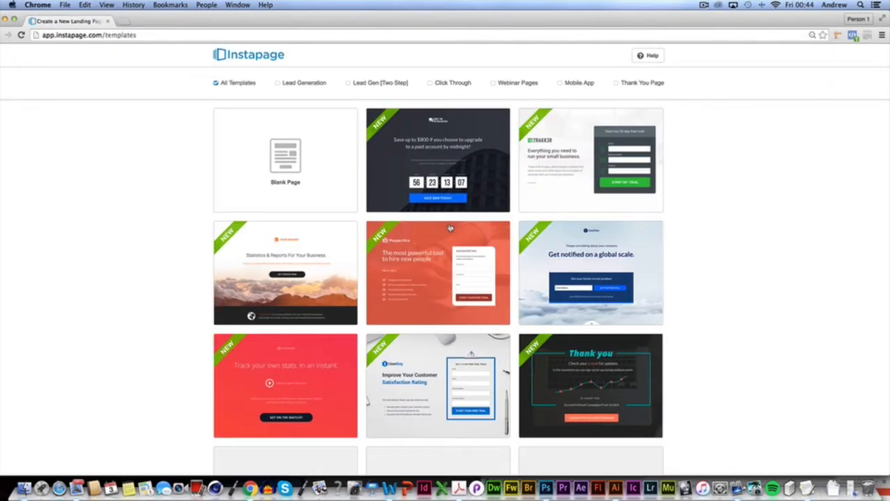
Examine the range of landing page designs and categories in the template gallery
{"action": "scroll", "coordinate": [436, 303], "scroll_direction": "down", "scroll_amount": 2}
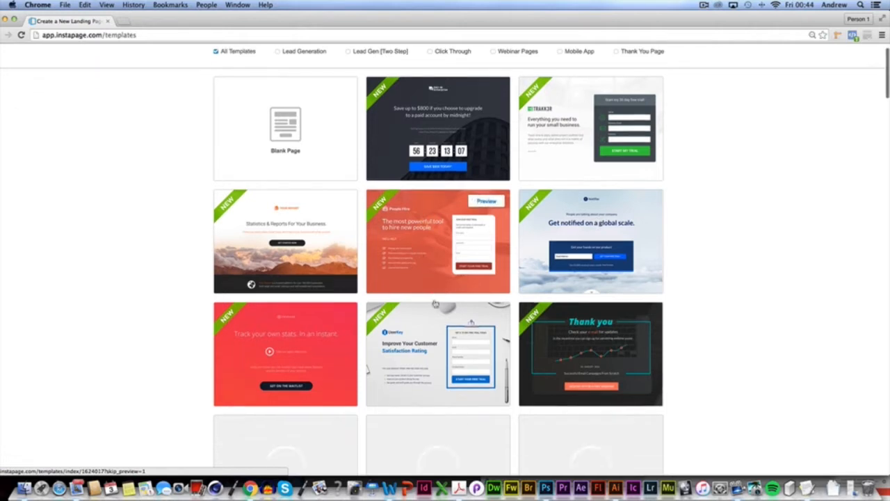
{"action": "scroll", "coordinate": [435, 303], "scroll_direction": "down", "scroll_amount": 10}
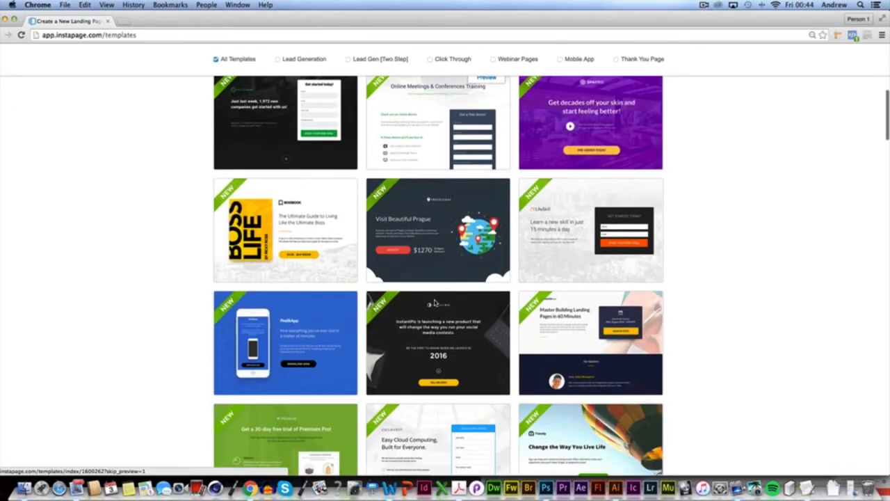
{"action": "scroll", "coordinate": [435, 304], "scroll_direction": "down", "scroll_amount": 17}
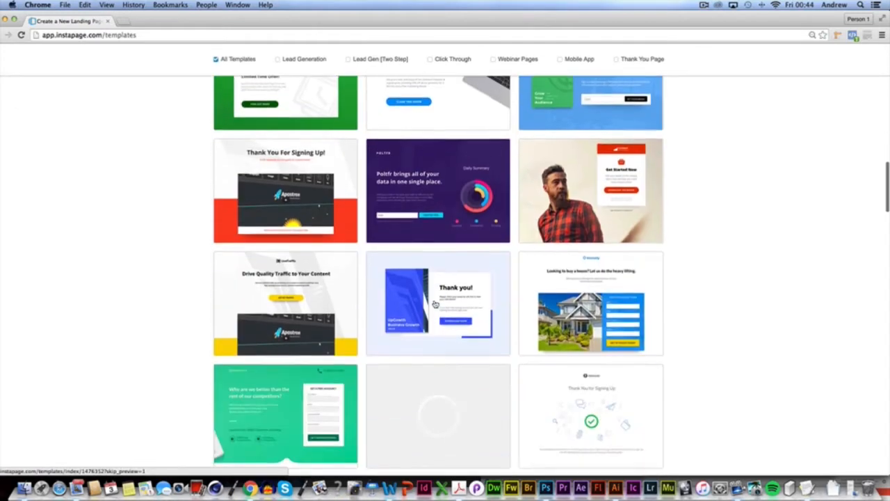
{"action": "scroll", "coordinate": [436, 303], "scroll_direction": "up", "scroll_amount": 20}
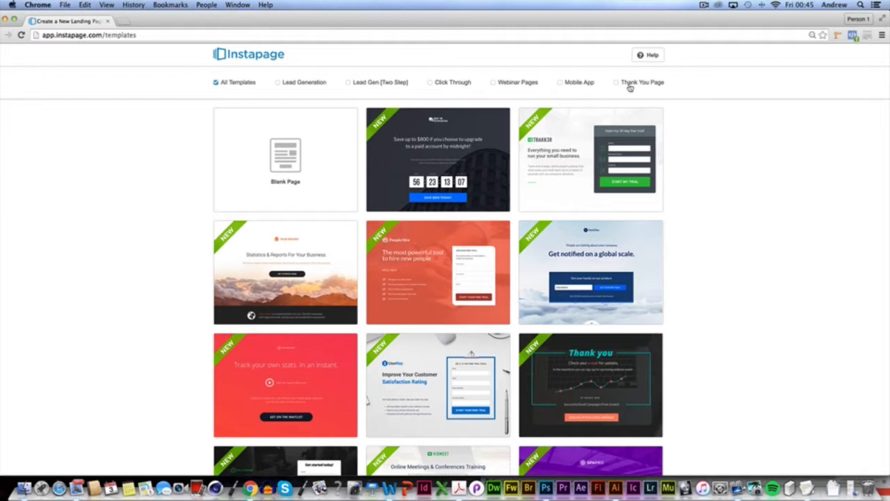
{"action": "scroll", "coordinate": [354, 244], "scroll_direction": "down", "scroll_amount": 2}
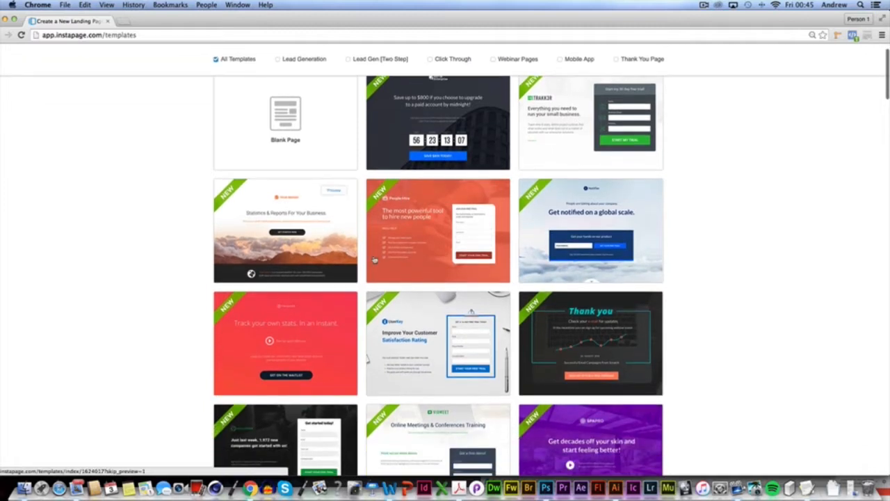
{"action": "scroll", "coordinate": [379, 263], "scroll_direction": "down", "scroll_amount": 3}
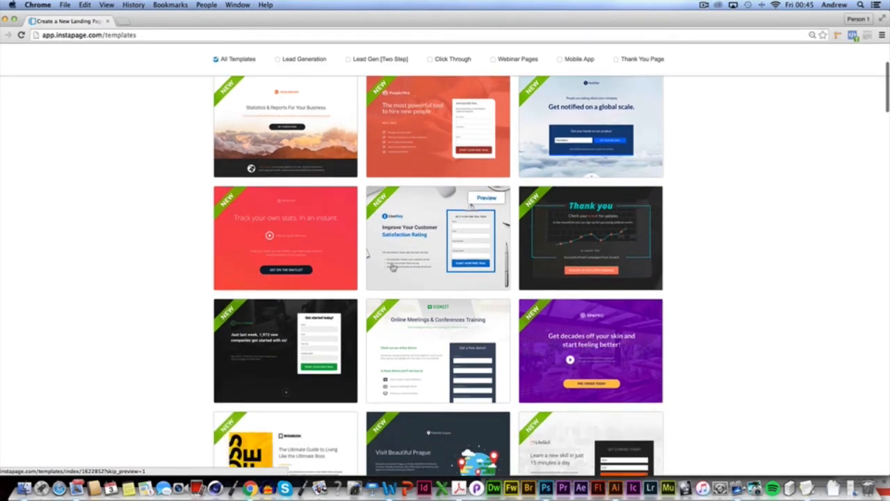
{"action": "scroll", "coordinate": [393, 266], "scroll_direction": "down", "scroll_amount": 5}
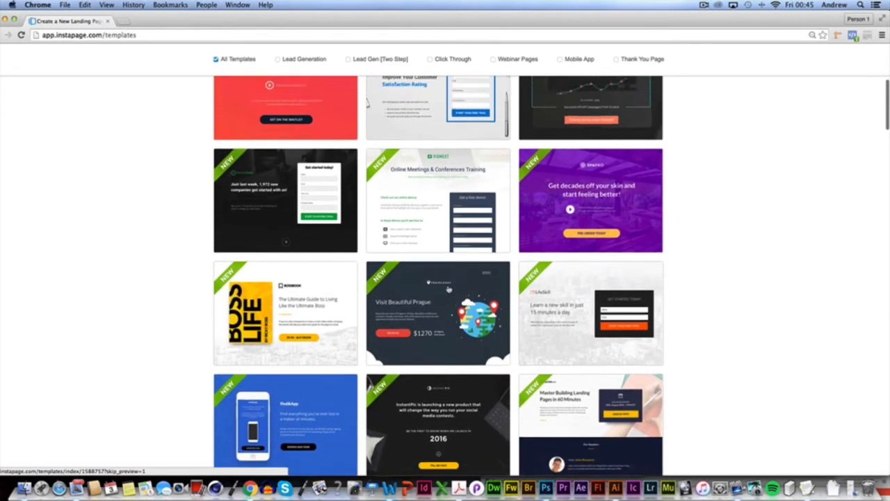
{"action": "scroll", "coordinate": [449, 289], "scroll_direction": "down", "scroll_amount": 3}
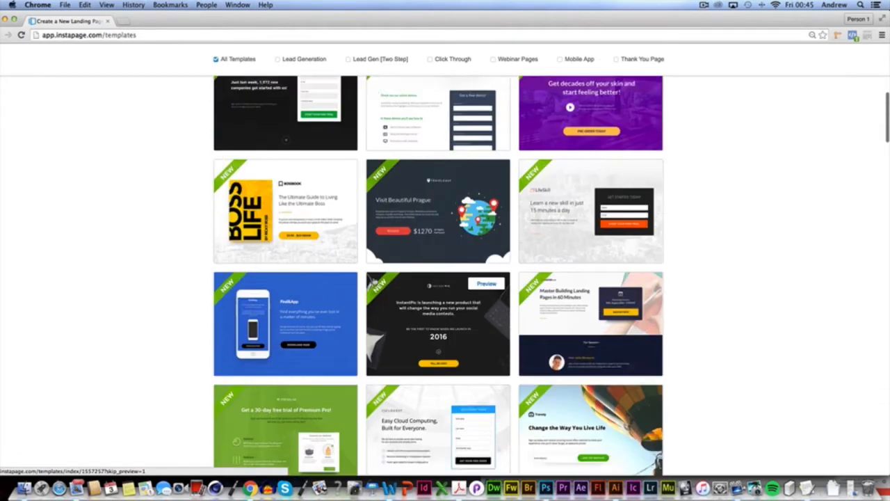
{"action": "scroll", "coordinate": [417, 313], "scroll_direction": "up", "scroll_amount": 12}
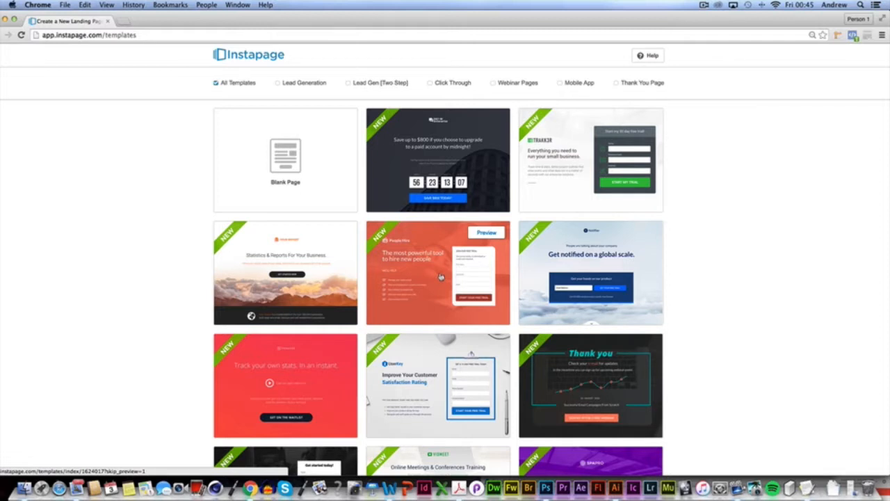
Preview the red People Hire template and examine its desktop layout from header to testimonials
{"action": "left_click", "coordinate": [485, 234]}
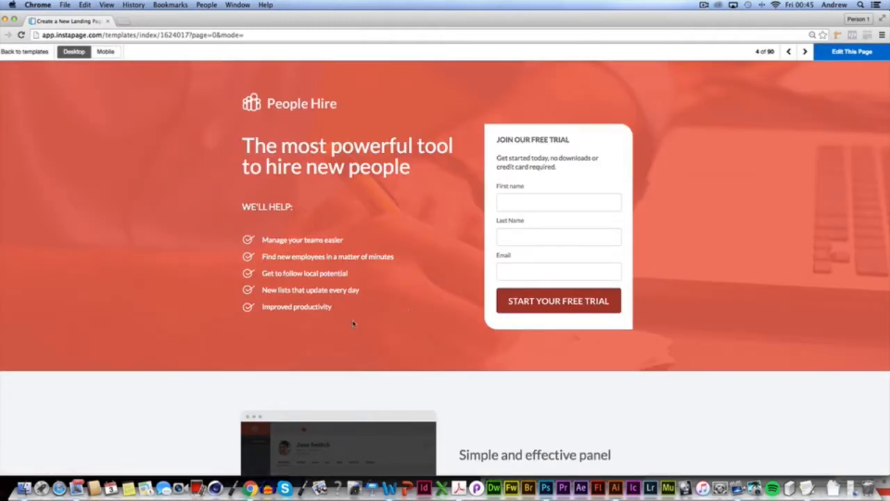
{"action": "scroll", "coordinate": [494, 341], "scroll_direction": "down", "scroll_amount": 10}
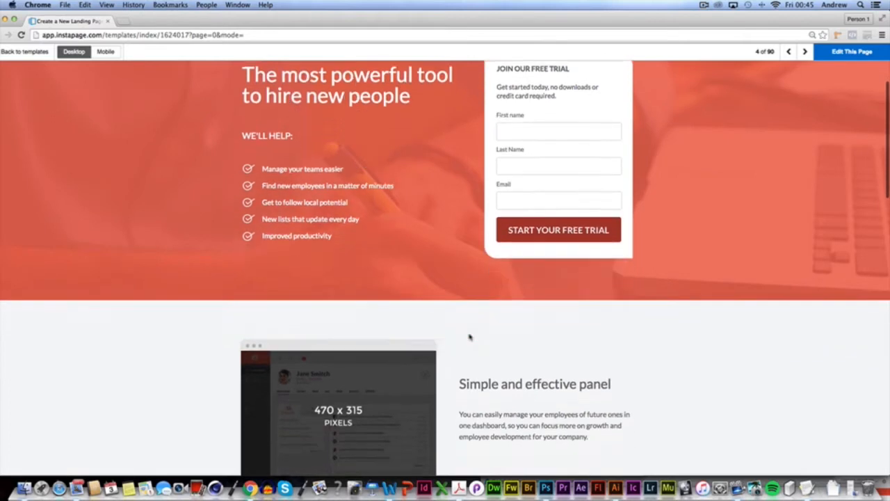
{"action": "scroll", "coordinate": [469, 336], "scroll_direction": "down", "scroll_amount": 15}
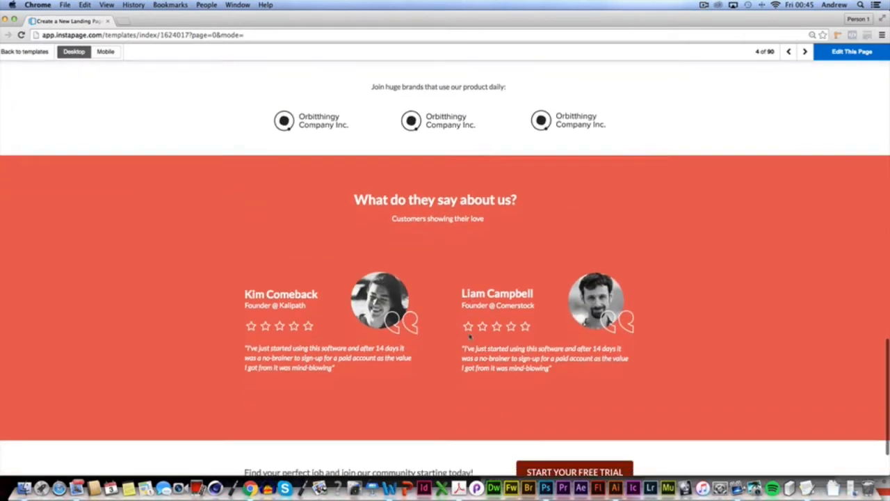
{"action": "scroll", "coordinate": [469, 336], "scroll_direction": "up", "scroll_amount": 20}
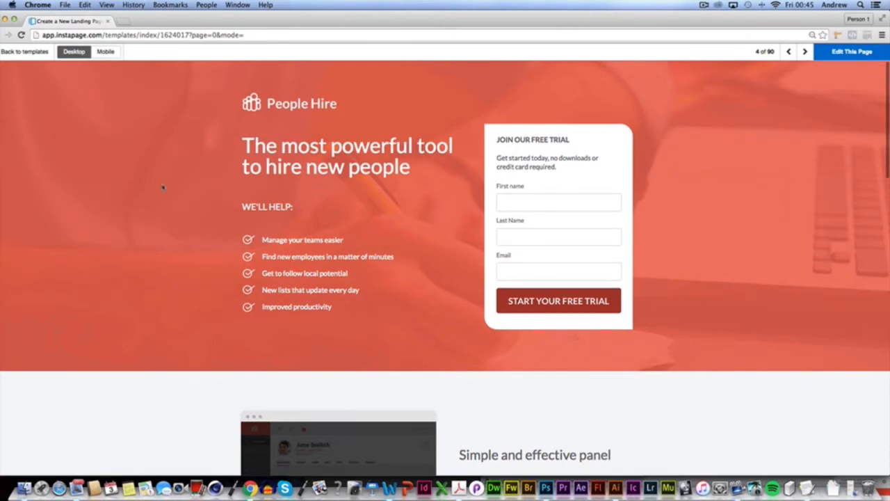
Examine the People Hire template's mobile version, and return to the desktop preview
{"action": "left_click", "coordinate": [106, 52]}
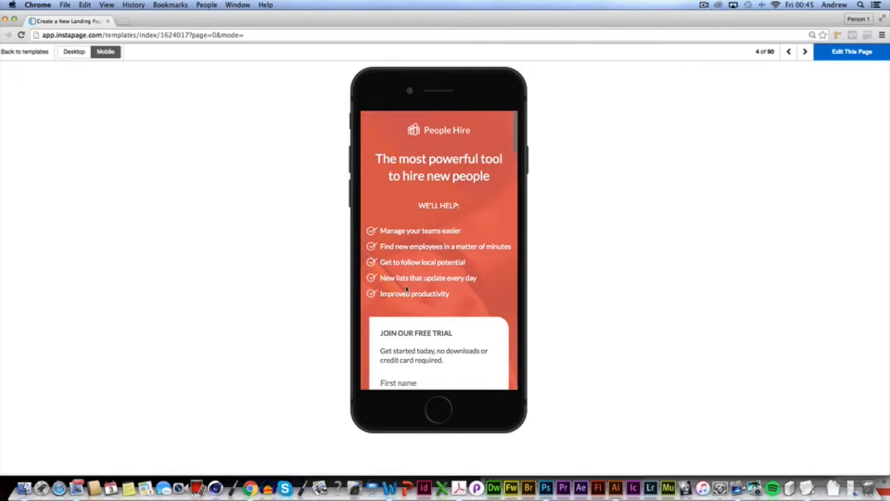
{"action": "scroll", "coordinate": [404, 291], "scroll_direction": "down", "scroll_amount": 15}
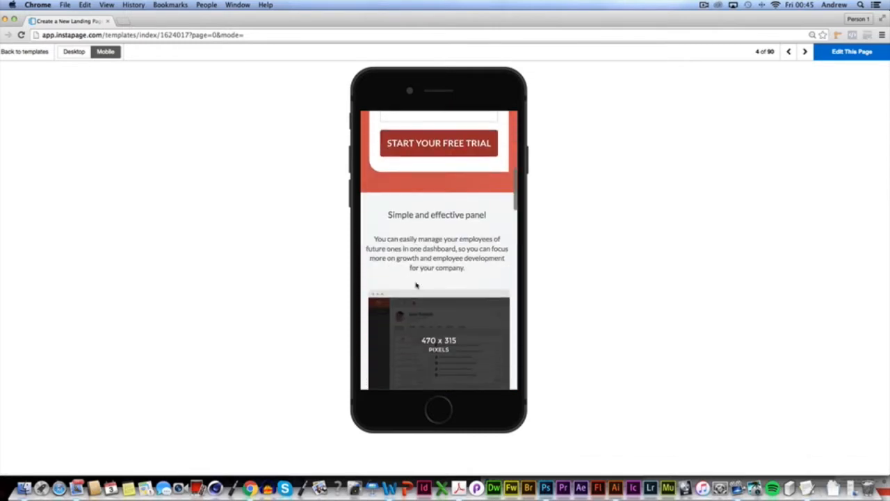
{"action": "scroll", "coordinate": [415, 286], "scroll_direction": "down", "scroll_amount": 10}
{"action": "scroll", "coordinate": [403, 284], "scroll_direction": "up", "scroll_amount": 10}
{"action": "scroll", "coordinate": [399, 284], "scroll_direction": "up", "scroll_amount": 3}
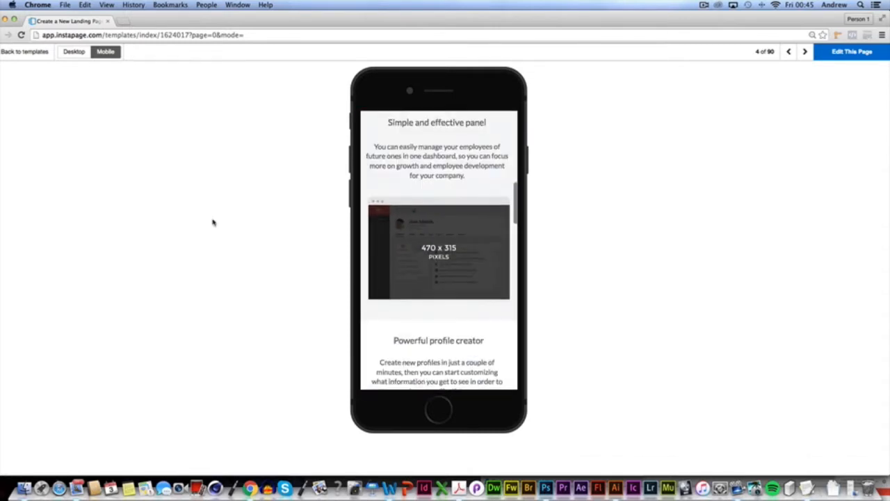
{"action": "left_click", "coordinate": [74, 52]}
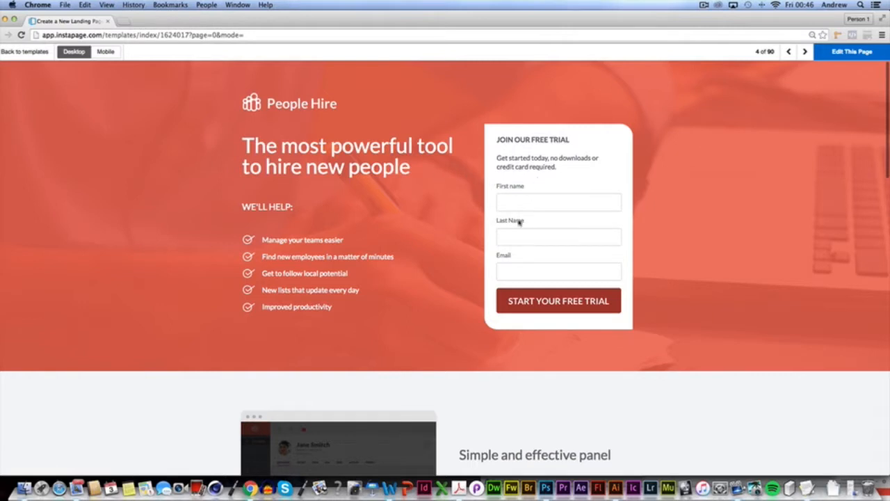
Create an editable page from the People Hire template with the name "Lead Generation"
{"action": "left_click", "coordinate": [856, 53]}
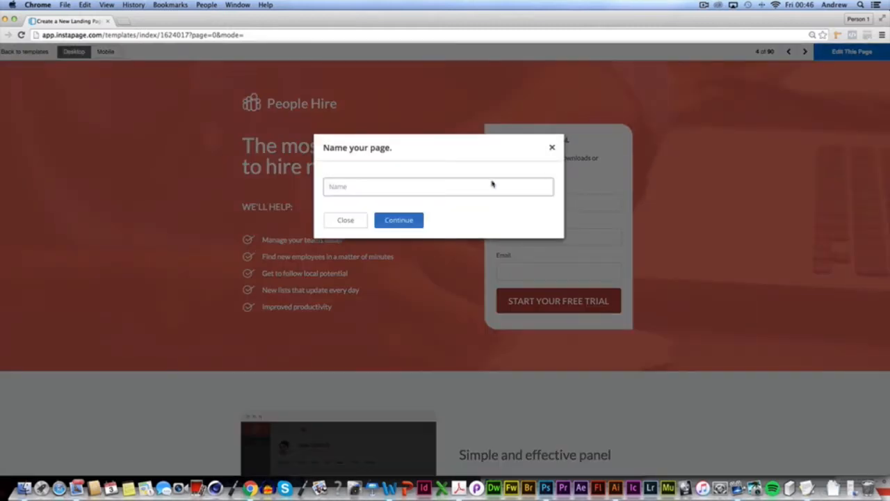
{"action": "left_click", "coordinate": [435, 188]}
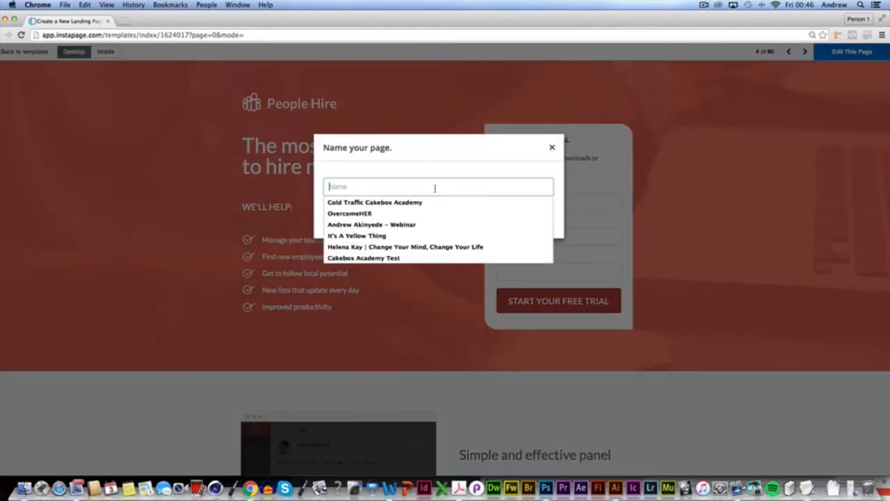
{"action": "type", "text": "Lead generation"}
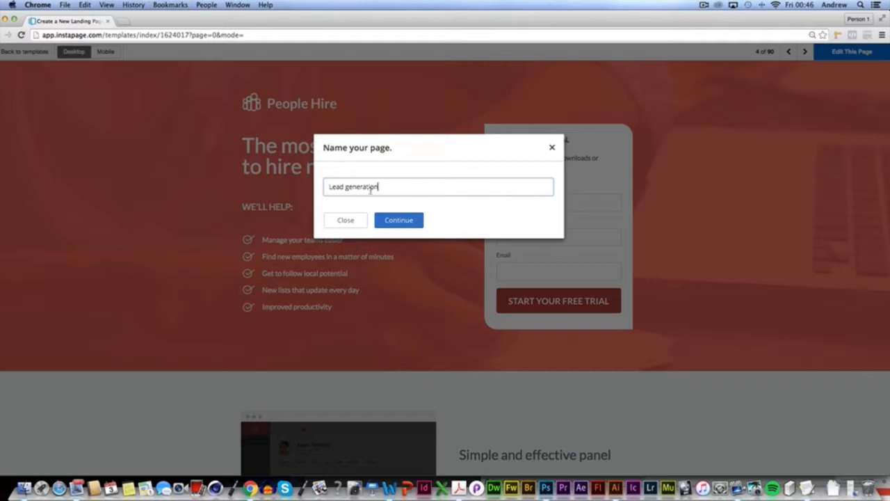
{"action": "left_click", "coordinate": [346, 188]}
{"action": "key", "text": "Delete"}
{"action": "type", "text": "G"}
{"action": "left_click", "coordinate": [399, 218]}
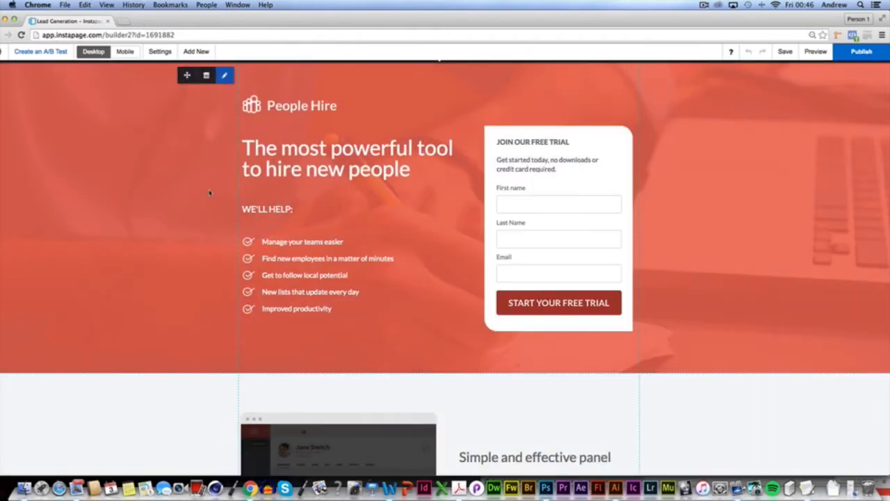
Replace the People Hire logo in the page header with the round Cakebox Academy logo from the uploaded images
{"action": "scroll", "coordinate": [425, 331], "scroll_direction": "down", "scroll_amount": 5}
{"action": "scroll", "coordinate": [425, 331], "scroll_direction": "up", "scroll_amount": 5}
{"action": "left_click", "coordinate": [293, 110]}
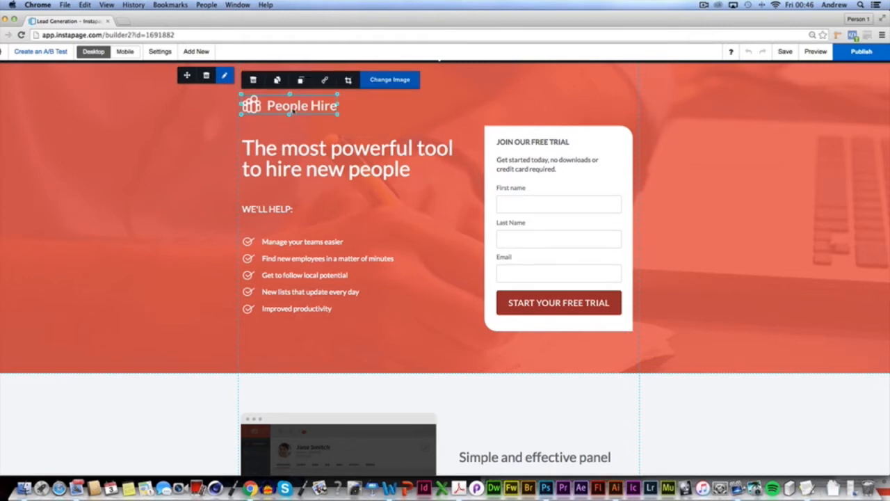
{"action": "left_click", "coordinate": [392, 82]}
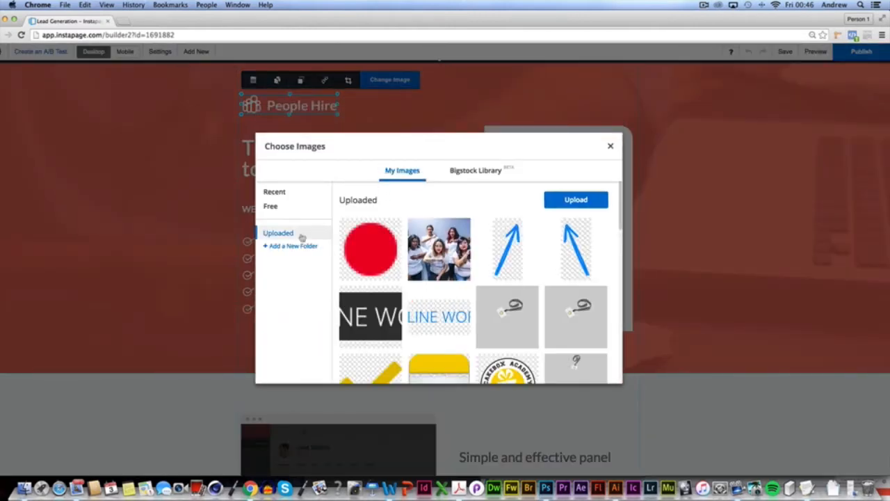
{"action": "scroll", "coordinate": [380, 261], "scroll_direction": "down", "scroll_amount": 5}
{"action": "scroll", "coordinate": [381, 264], "scroll_direction": "down", "scroll_amount": 5}
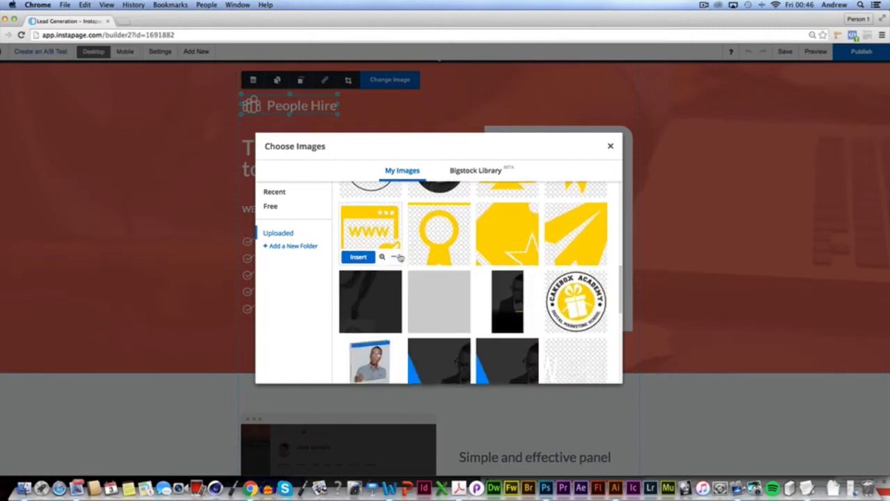
{"action": "scroll", "coordinate": [403, 254], "scroll_direction": "up", "scroll_amount": 10}
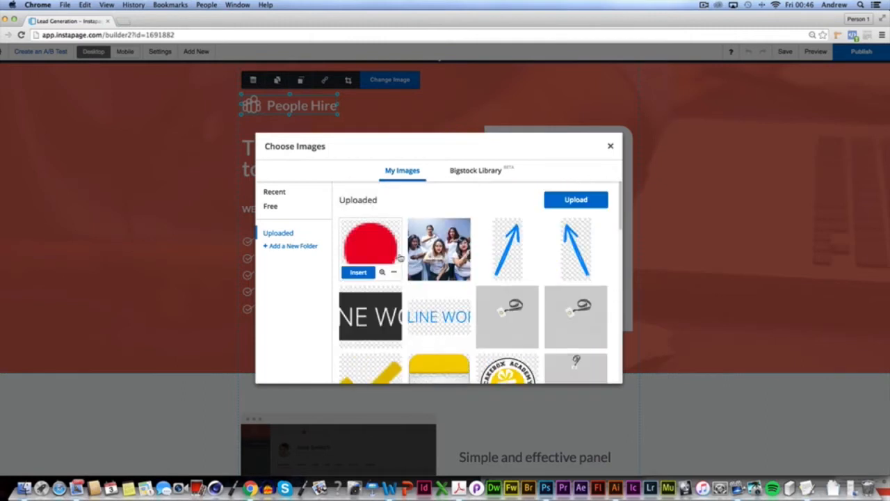
{"action": "scroll", "coordinate": [394, 240], "scroll_direction": "down", "scroll_amount": 1}
{"action": "scroll", "coordinate": [487, 250], "scroll_direction": "up", "scroll_amount": 1}
{"action": "left_click", "coordinate": [573, 201]}
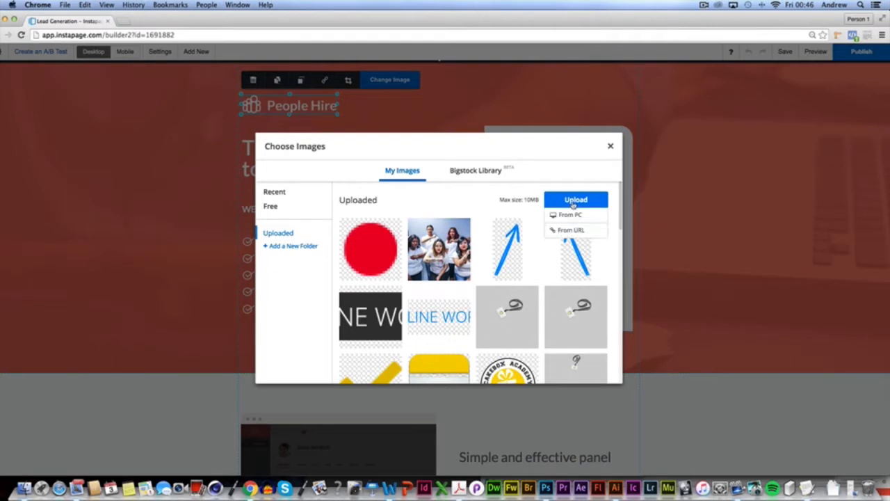
{"action": "mouse_move", "coordinate": [505, 277]}
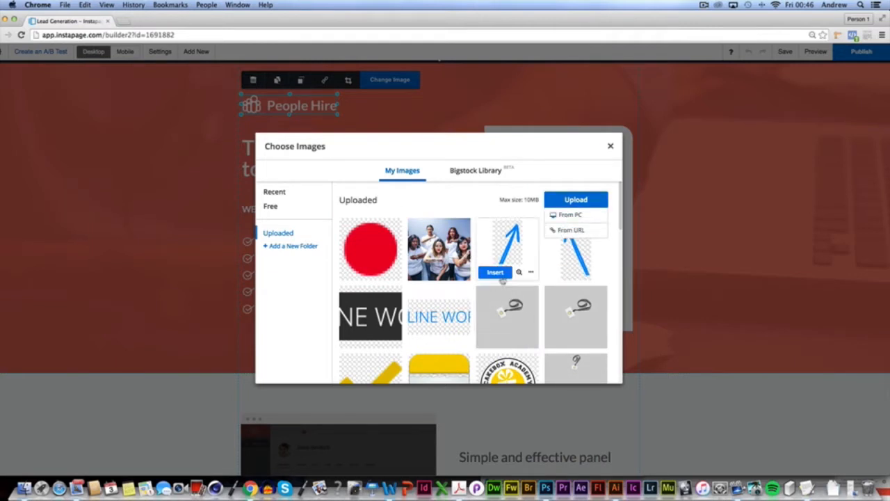
{"action": "scroll", "coordinate": [502, 278], "scroll_direction": "down", "scroll_amount": 2}
{"action": "mouse_move", "coordinate": [511, 337]}
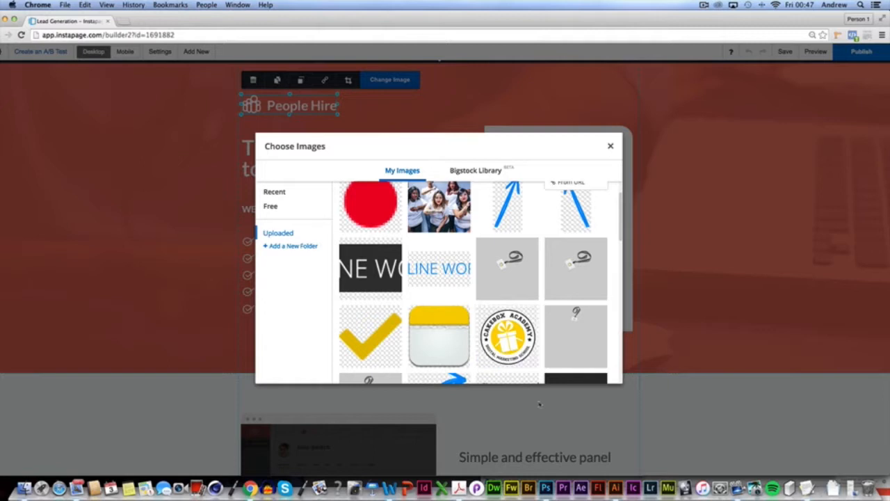
{"action": "left_click", "coordinate": [502, 367]}
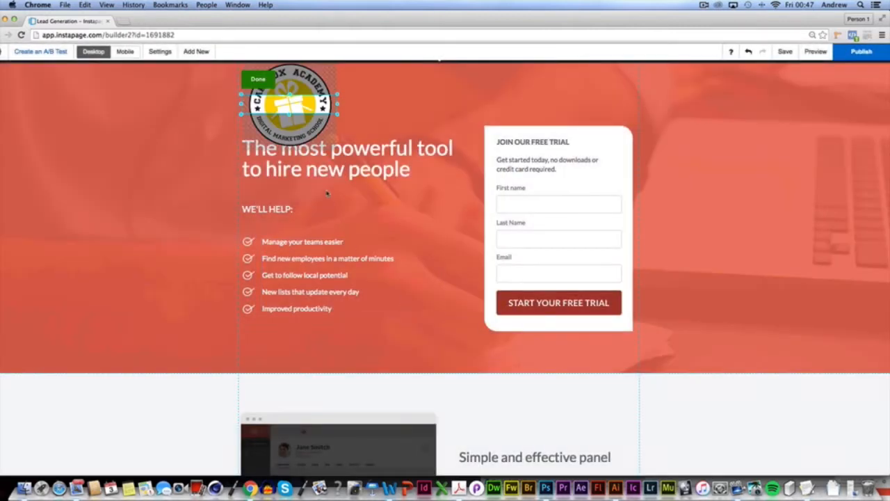
Extend the header logo's crop frame to show the whole round logo, and shift the headline and "WE'LL HELP:" down below it
{"action": "left_click_drag", "start_coordinate": [290, 115], "coordinate": [290, 148]}
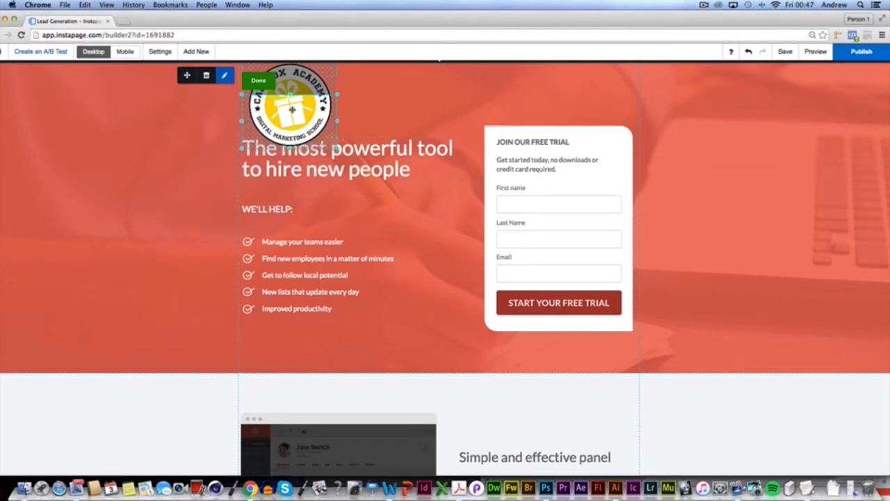
{"action": "left_click_drag", "start_coordinate": [293, 95], "coordinate": [290, 63]}
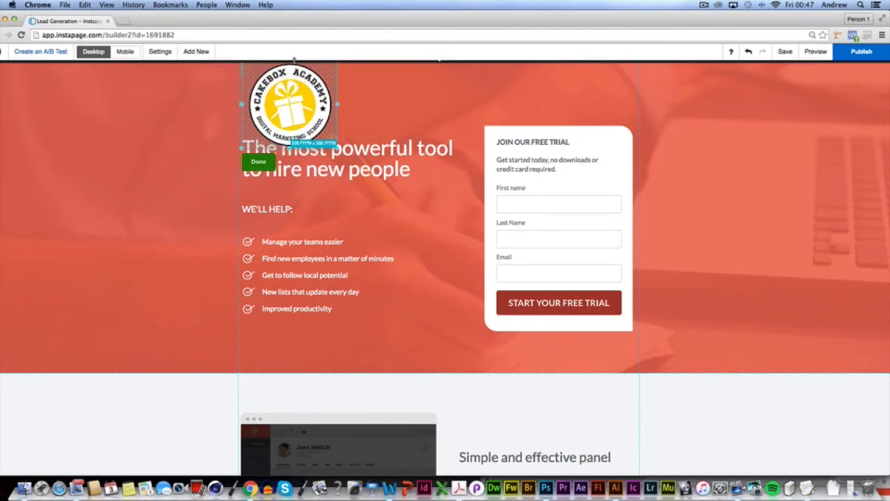
{"action": "left_click_drag", "start_coordinate": [362, 178], "coordinate": [319, 201]}
{"action": "left_click_drag", "start_coordinate": [256, 211], "coordinate": [259, 229]}
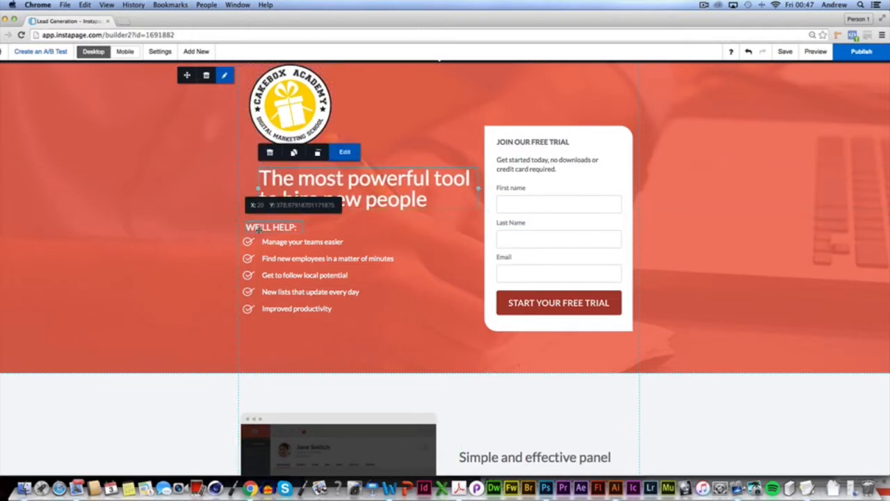
{"action": "left_click", "coordinate": [337, 149]}
{"action": "mouse_move", "coordinate": [337, 149]}
{"action": "left_mouse_down"}
{"action": "mouse_move", "coordinate": [313, 117]}
{"action": "mouse_move", "coordinate": [329, 138]}
{"action": "mouse_move", "coordinate": [327, 159]}
{"action": "mouse_move", "coordinate": [318, 129]}
{"action": "mouse_move", "coordinate": [300, 117]}
{"action": "mouse_move", "coordinate": [353, 151]}
{"action": "left_mouse_up"}
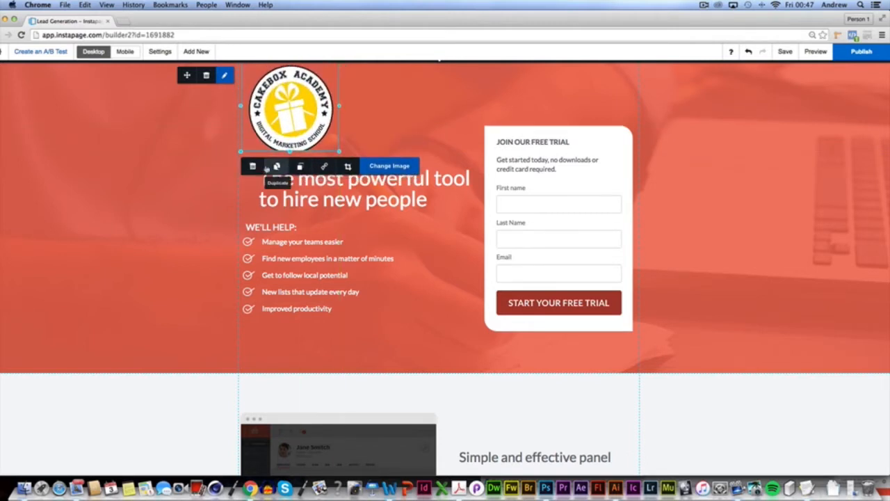
{"action": "left_click", "coordinate": [379, 134]}
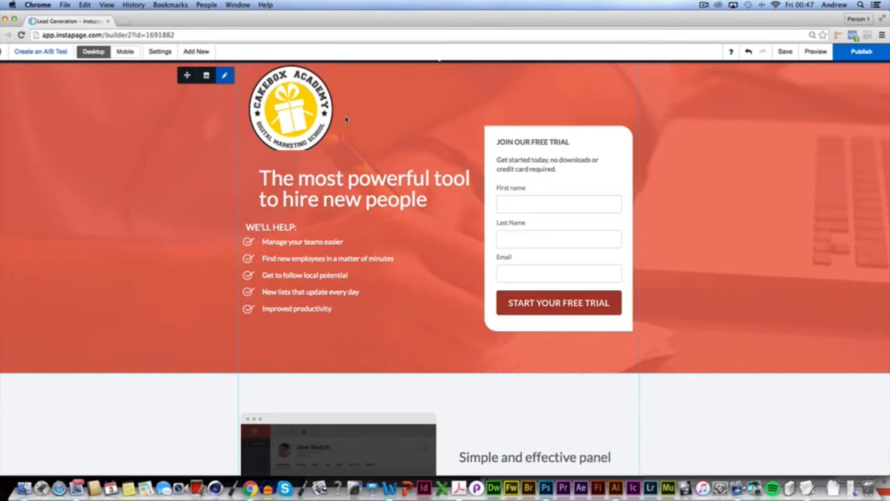
{"action": "key", "text": "super+z"}
{"action": "key", "text": "super+z"}
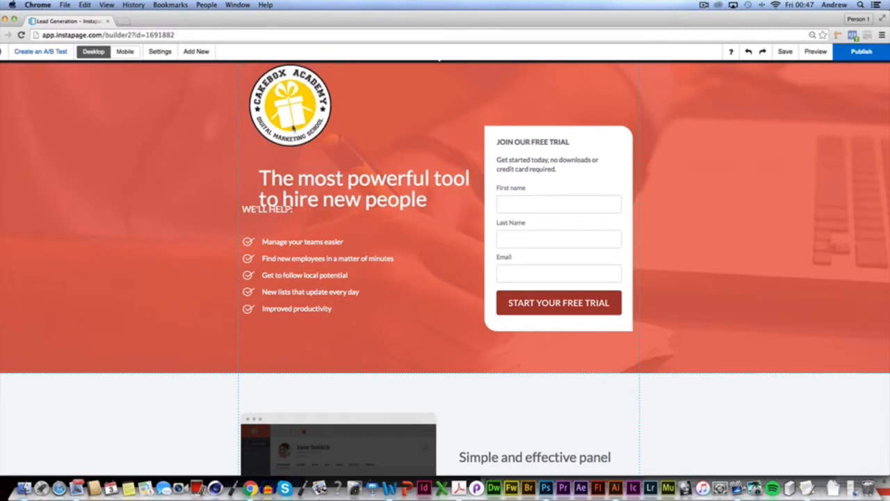
{"action": "key", "text": "super+shift+z"}
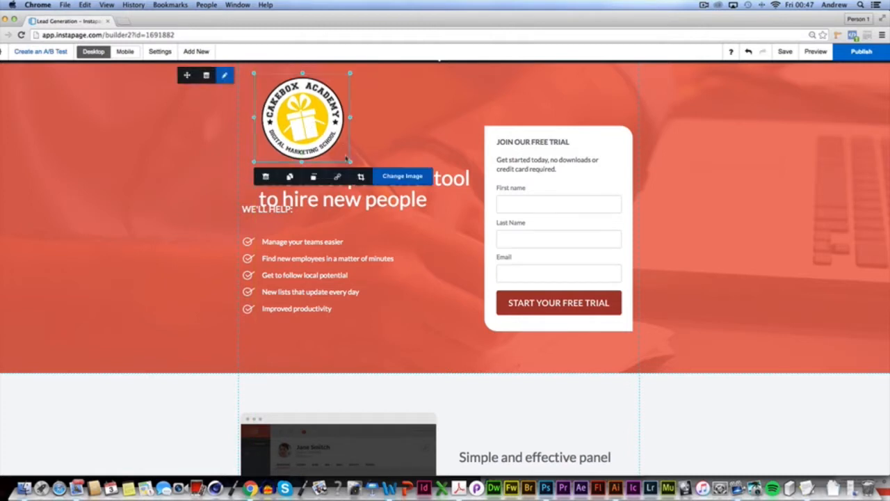
Shrink the Cakebox Academy logo to about half its size and place it at the header content's left edge
{"action": "left_click_drag", "start_coordinate": [350, 161], "coordinate": [315, 118]}
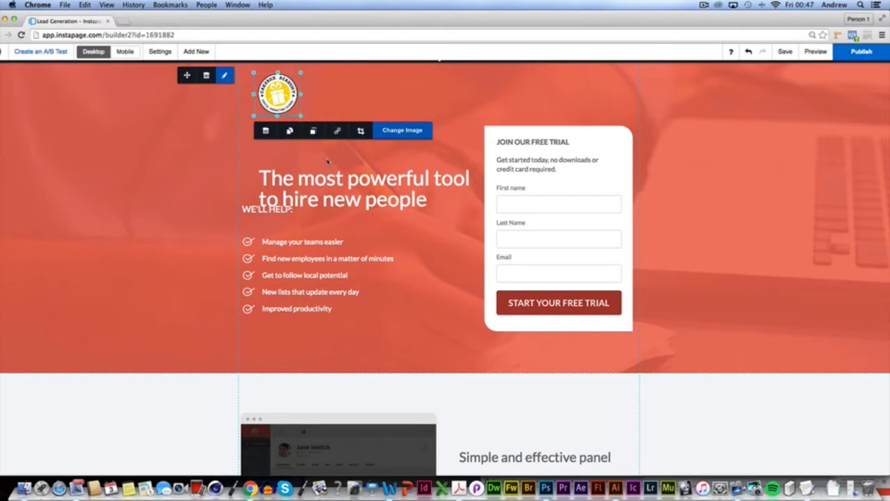
{"action": "left_click", "coordinate": [394, 133]}
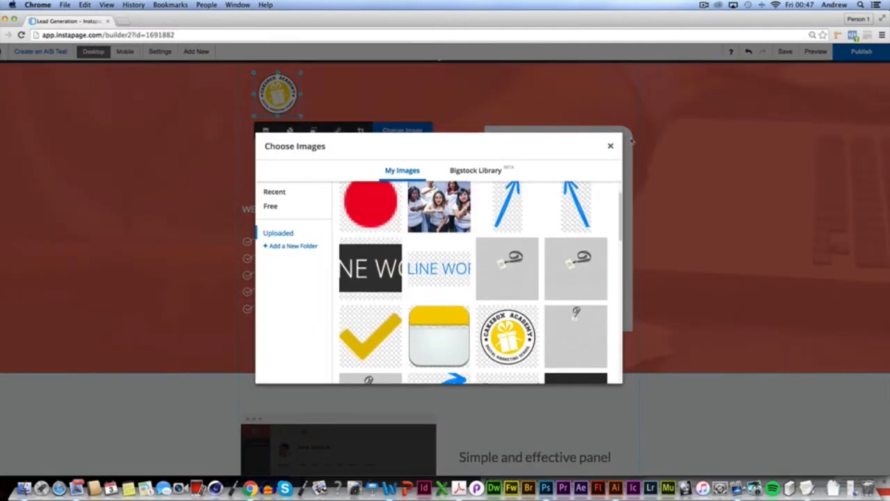
{"action": "left_click", "coordinate": [611, 147]}
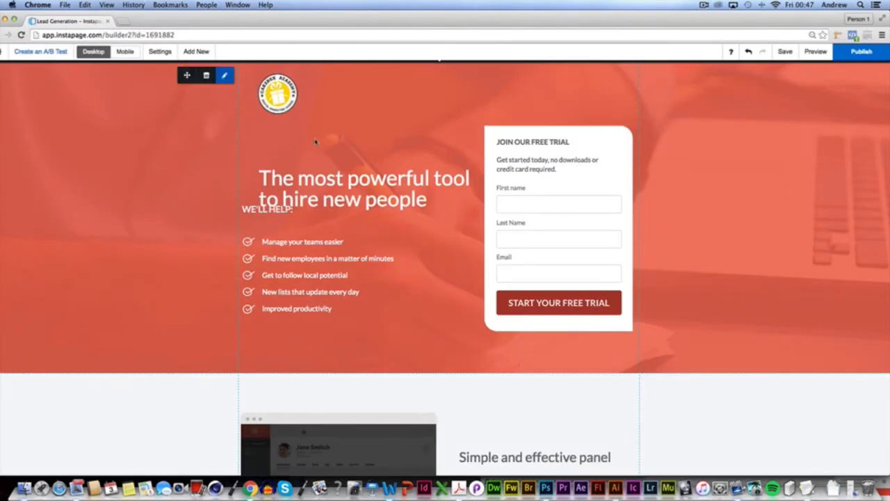
{"action": "left_click", "coordinate": [282, 99]}
{"action": "left_click_drag", "start_coordinate": [283, 78], "coordinate": [263, 94]}
Move the headline back up under the logo, left-aligned with it, and nudge the "WE'LL HELP:" subheading beneath
{"action": "left_click_drag", "start_coordinate": [303, 182], "coordinate": [285, 158]}
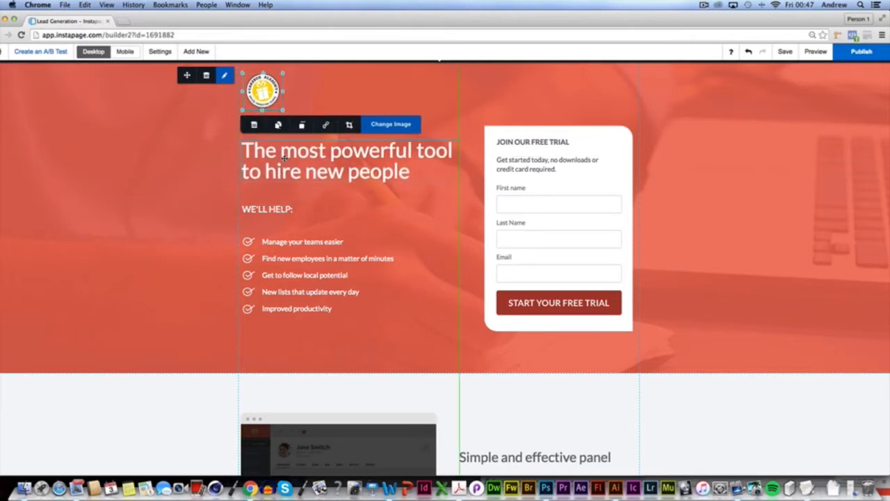
{"action": "mouse_move", "coordinate": [273, 210]}
{"action": "left_mouse_down"}
{"action": "mouse_move", "coordinate": [284, 210]}
{"action": "mouse_move", "coordinate": [276, 209]}
{"action": "left_mouse_up"}
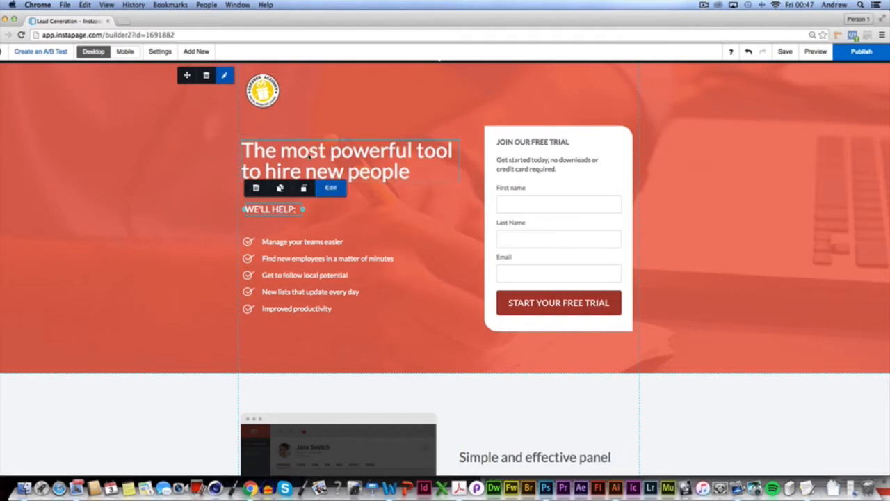
Replace the headline text with "This is a simple landing page"
{"action": "double_click", "coordinate": [308, 152]}
{"action": "left_click", "coordinate": [421, 175]}
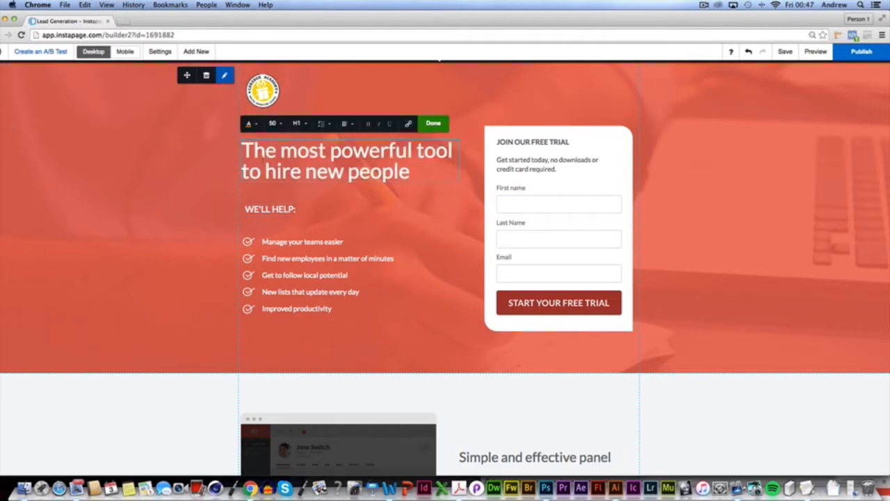
{"action": "triple_click", "coordinate": [263, 160]}
{"action": "type", "text": "Thi"}
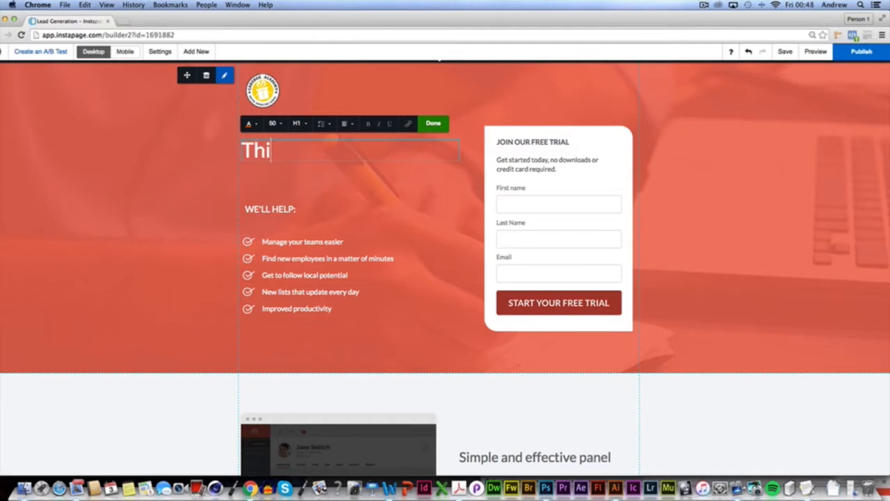
{"action": "type", "text": "s is a som"}
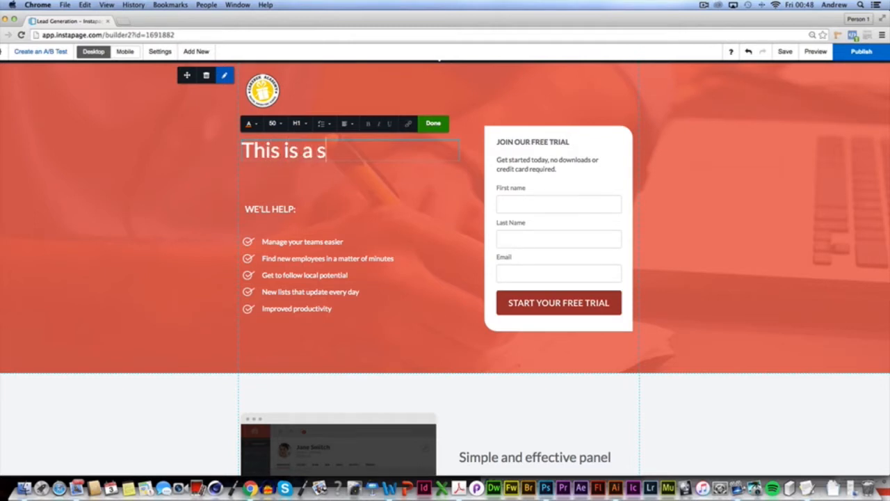
{"action": "key", "text": "BackSpace"}
{"action": "key", "text": "BackSpace"}
{"action": "type", "text": "imple landn"}
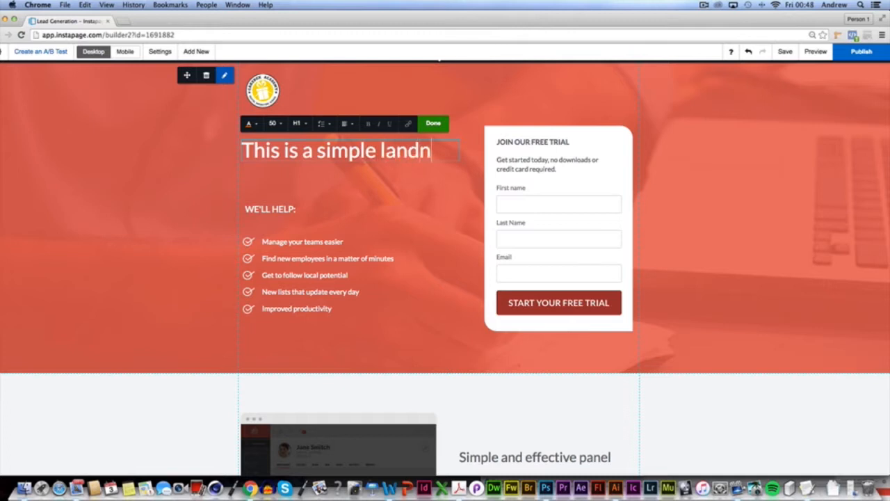
{"action": "key", "text": "BackSpace"}
{"action": "type", "text": "ing pa"}
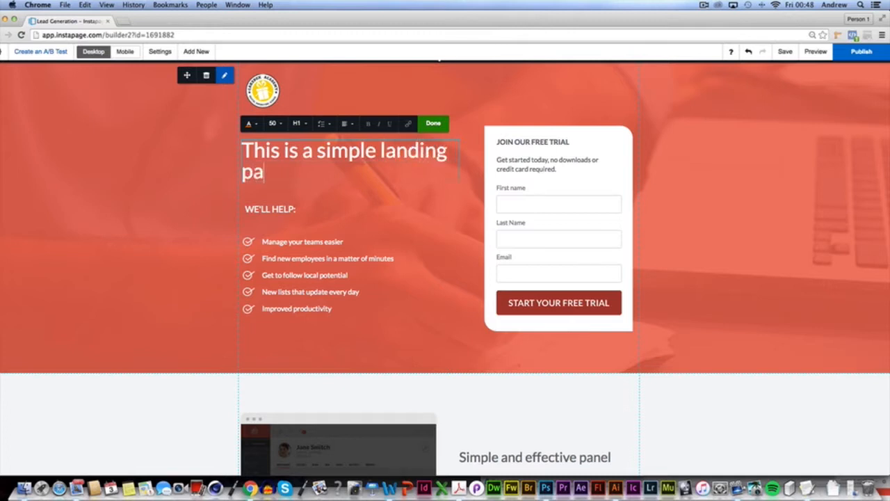
{"action": "type", "text": "ge"}
Change the "WE'LL HELP:" subheading text to "These are the benefits"
{"action": "scroll", "coordinate": [283, 251], "scroll_direction": "down", "scroll_amount": 2}
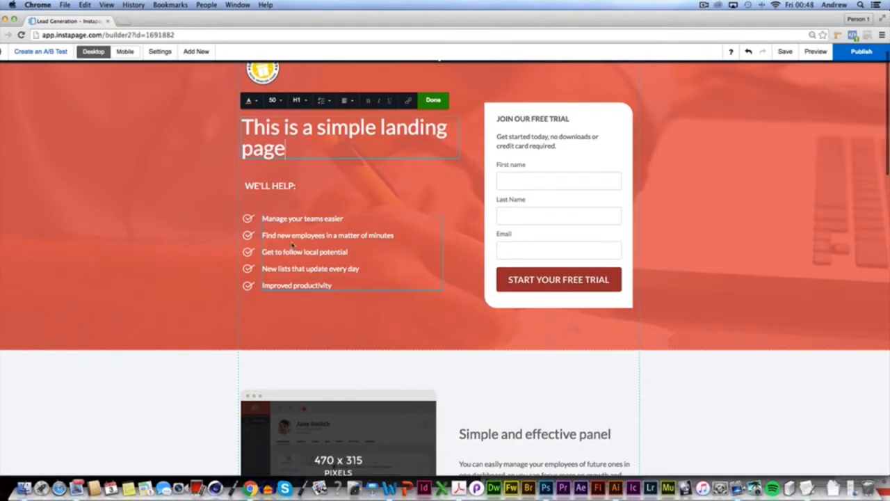
{"action": "mouse_move", "coordinate": [269, 189]}
{"action": "left_mouse_down"}
{"action": "mouse_move", "coordinate": [302, 216]}
{"action": "mouse_move", "coordinate": [266, 194]}
{"action": "left_mouse_up"}
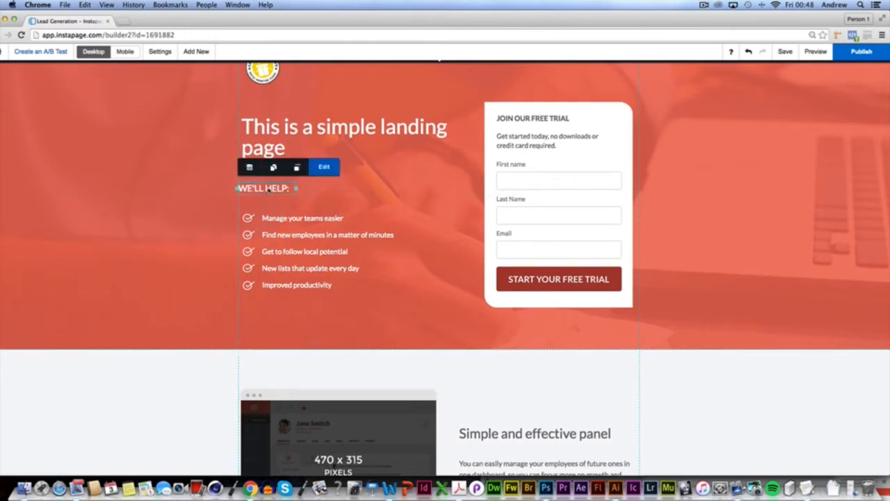
{"action": "double_click", "coordinate": [269, 189]}
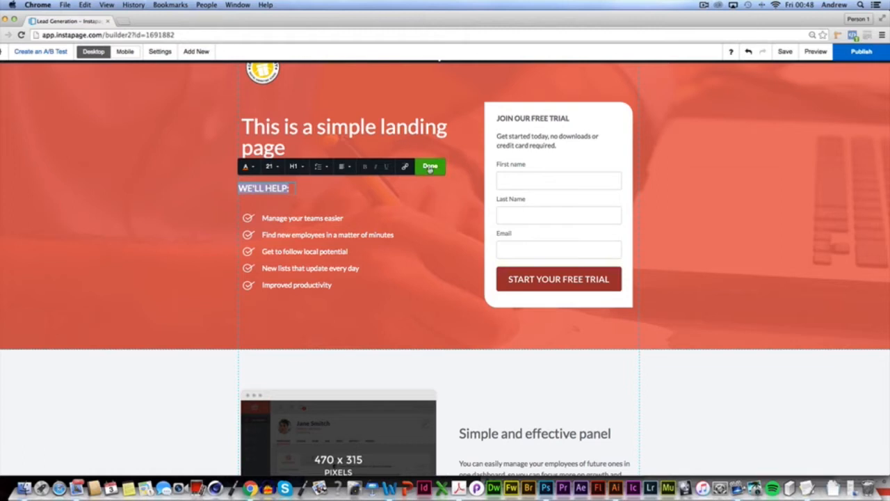
{"action": "left_click", "coordinate": [265, 188]}
{"action": "triple_click", "coordinate": [265, 188]}
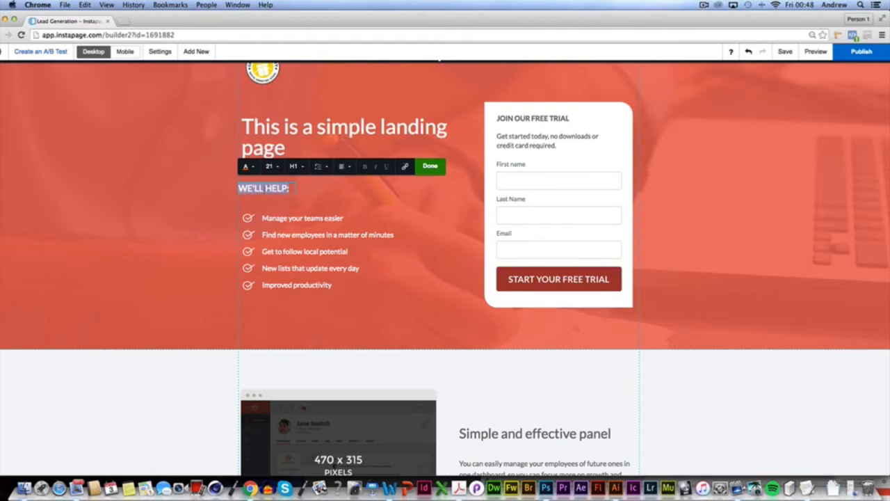
{"action": "type", "text": "Ther"}
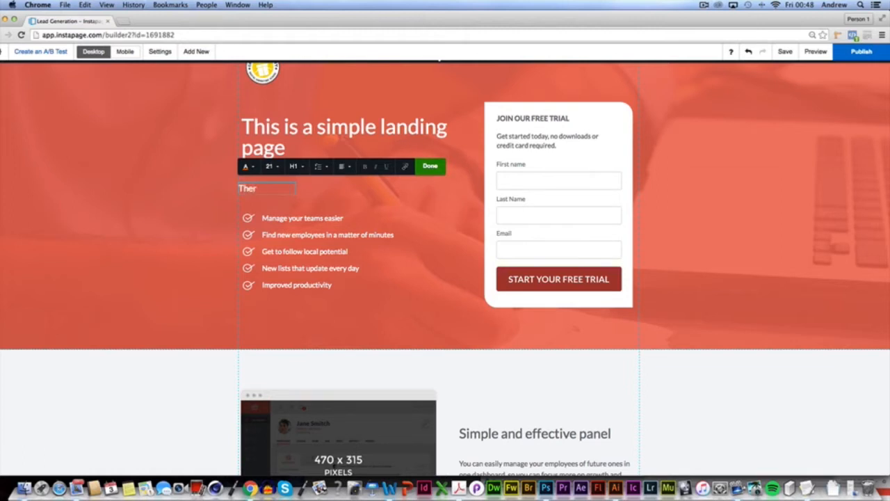
{"action": "key", "text": "BackSpace"}
{"action": "type", "text": "se are the benefits"}
{"action": "left_click", "coordinate": [331, 191]}
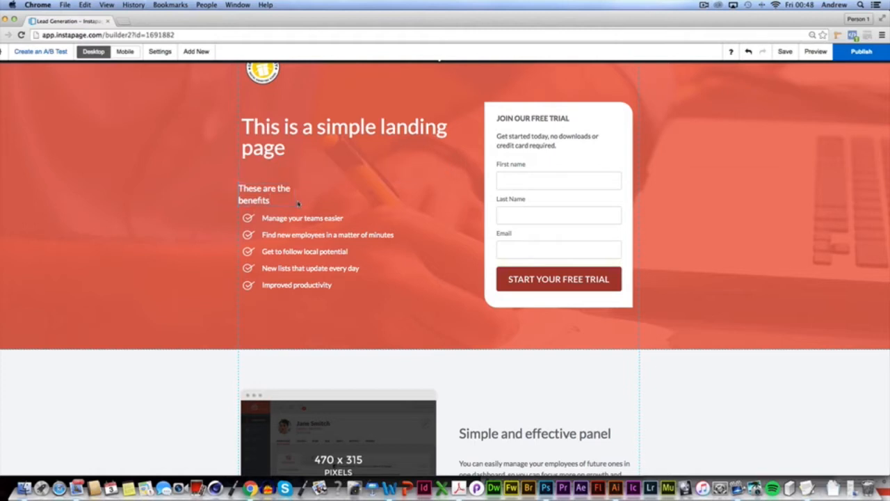
Widen the "These are the benefits" text box to fit one line and align it with the check marks below
{"action": "left_click", "coordinate": [294, 189]}
{"action": "left_click_drag", "start_coordinate": [296, 195], "coordinate": [359, 194]}
{"action": "left_click_drag", "start_coordinate": [290, 188], "coordinate": [295, 190]}
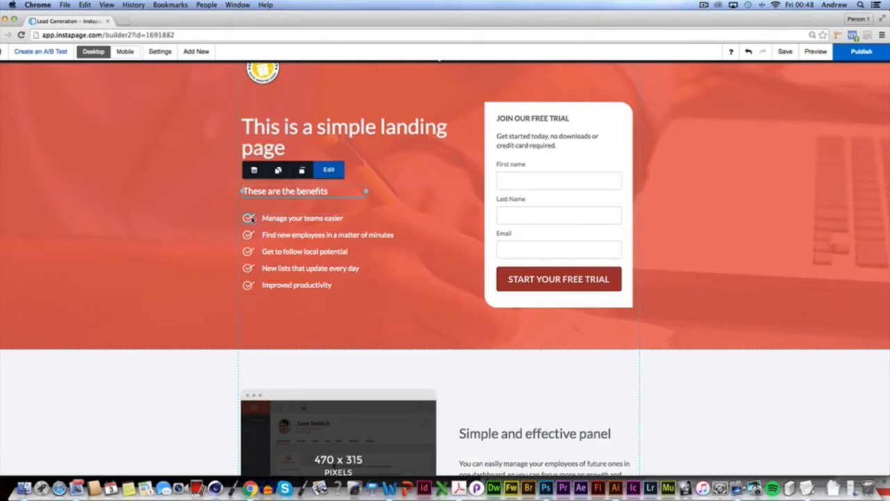
Delete the "Improved productivity" line and its check mark from the benefits list
{"action": "left_click", "coordinate": [251, 285]}
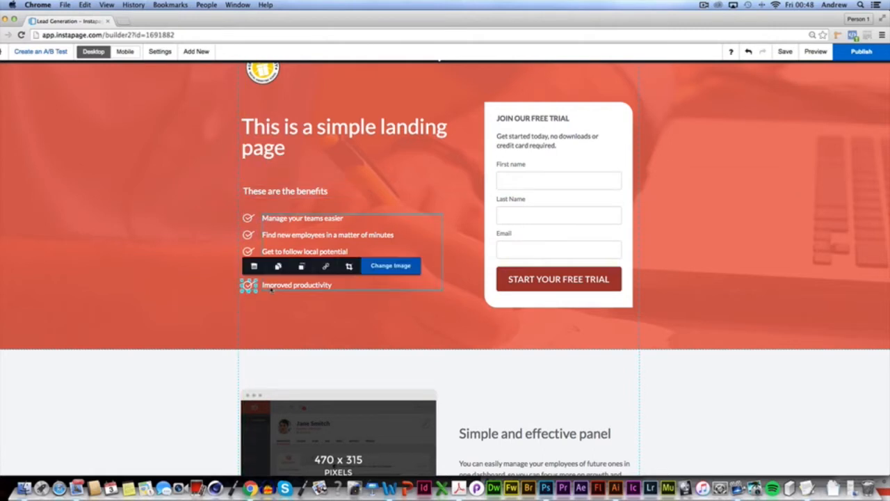
{"action": "key", "text": "Delete"}
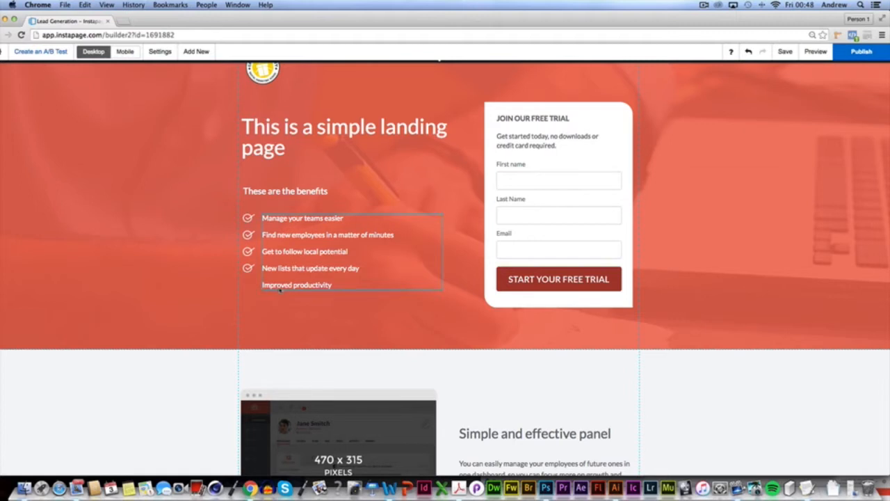
{"action": "left_click", "coordinate": [282, 287]}
{"action": "double_click", "coordinate": [279, 288]}
{"action": "triple_click", "coordinate": [279, 288]}
{"action": "key", "text": "BackSpace"}
{"action": "left_click", "coordinate": [277, 309]}
Remove the "New lists that update every day" benefit together with its check mark
{"action": "left_click", "coordinate": [249, 268]}
{"action": "left_click", "coordinate": [289, 273]}
{"action": "double_click", "coordinate": [290, 271]}
{"action": "triple_click", "coordinate": [289, 270]}
{"action": "key", "text": "BackSpace"}
{"action": "left_click", "coordinate": [291, 320]}
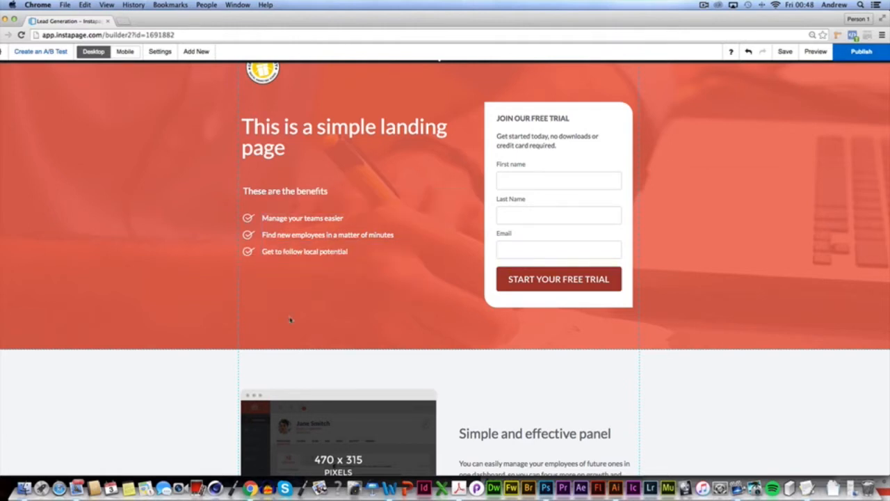
Delete the "Simple and effective panel", "Powerful profile creator" and "How do I start?" sections below the header
{"action": "scroll", "coordinate": [415, 276], "scroll_direction": "down", "scroll_amount": 5}
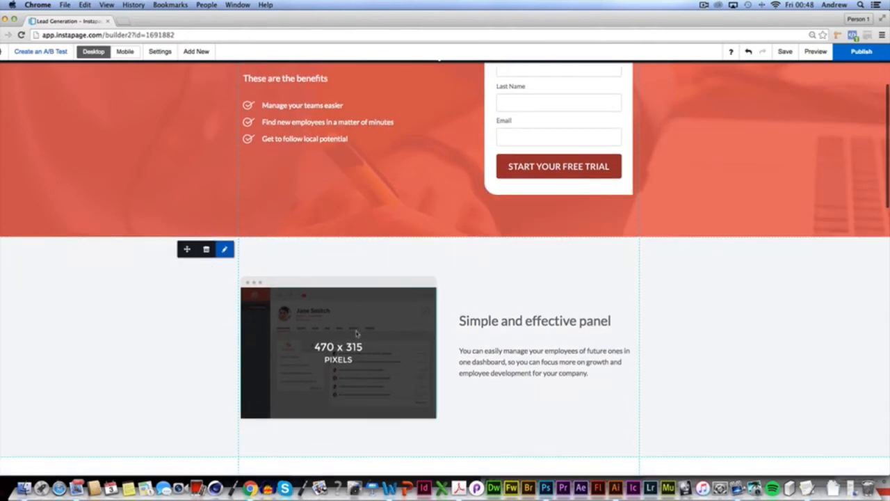
{"action": "left_click", "coordinate": [206, 252]}
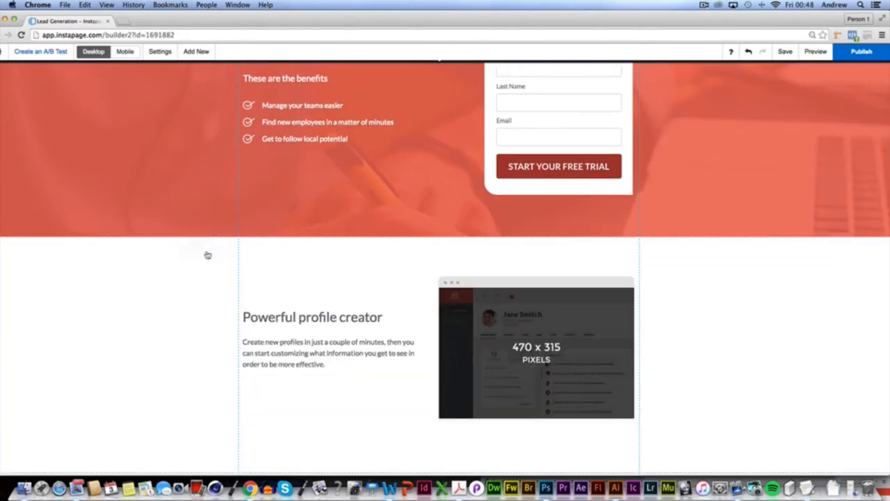
{"action": "left_click", "coordinate": [206, 257]}
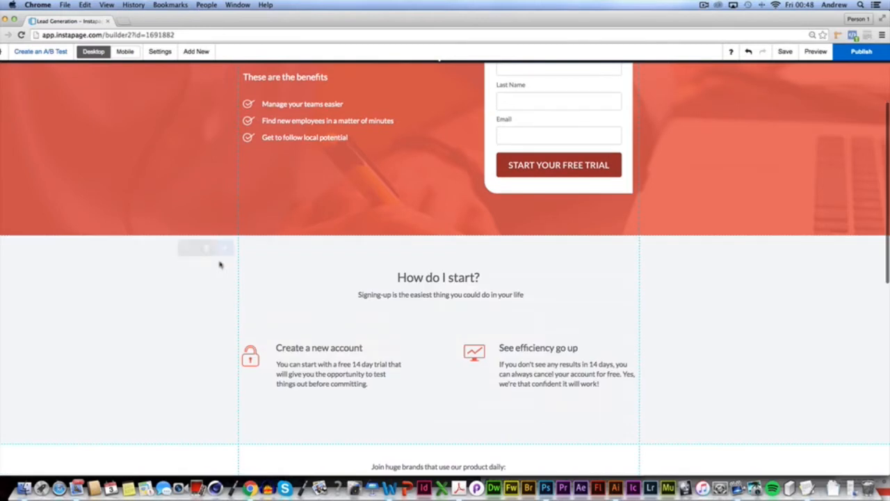
{"action": "left_click", "coordinate": [207, 250]}
Delete the brand logos, "What do they say about us?" and "Find your perfect job" sections, keeping only the header and copyright footer
{"action": "scroll", "coordinate": [232, 258], "scroll_direction": "up", "scroll_amount": 5}
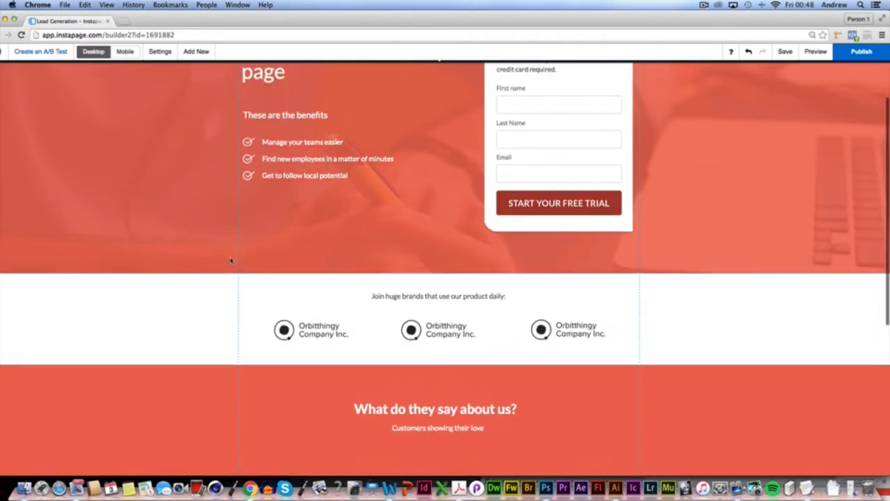
{"action": "mouse_move", "coordinate": [199, 405]}
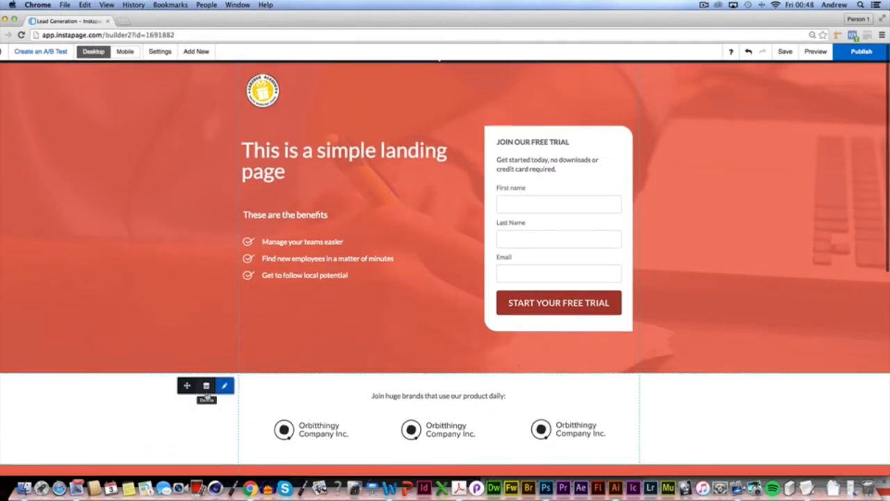
{"action": "left_click", "coordinate": [207, 387]}
{"action": "scroll", "coordinate": [244, 422], "scroll_direction": "down", "scroll_amount": 3}
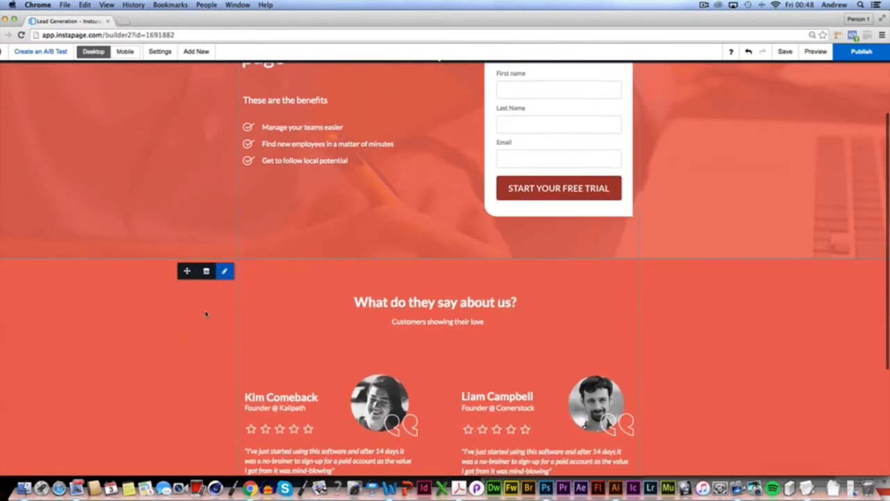
{"action": "left_click", "coordinate": [206, 272]}
{"action": "mouse_move", "coordinate": [225, 423]}
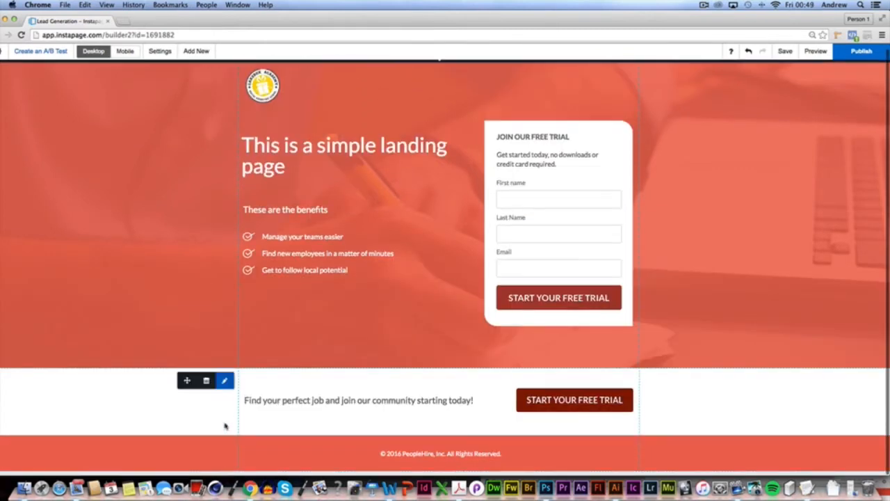
{"action": "left_click", "coordinate": [205, 380]}
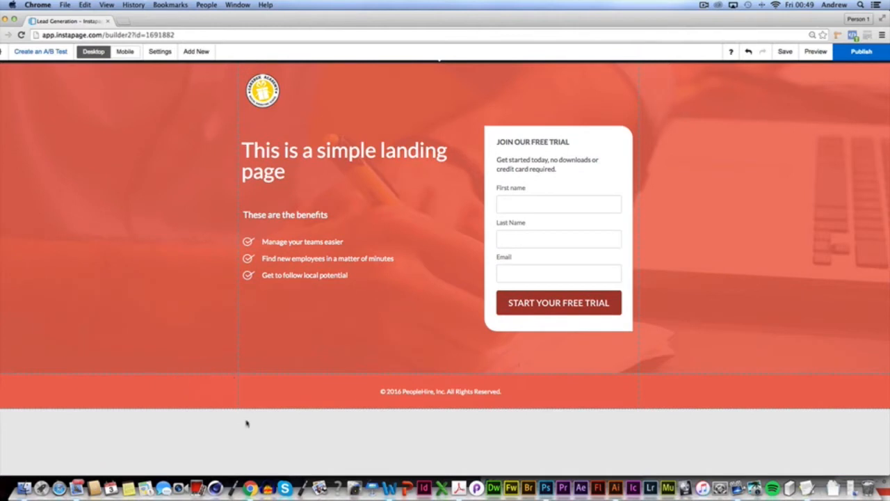
Increase the heights of the copyright footer and the header section by extending their lower edges downward
{"action": "left_click_drag", "start_coordinate": [193, 410], "coordinate": [193, 440]}
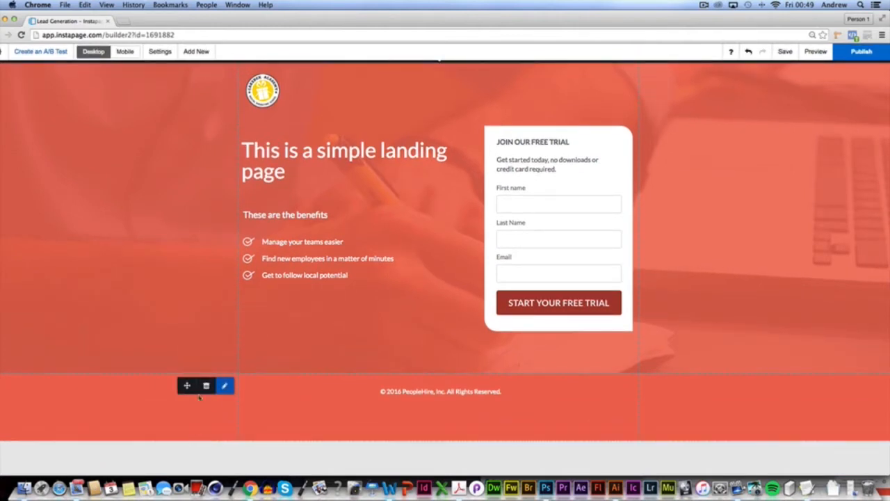
{"action": "left_click_drag", "start_coordinate": [186, 371], "coordinate": [190, 412]}
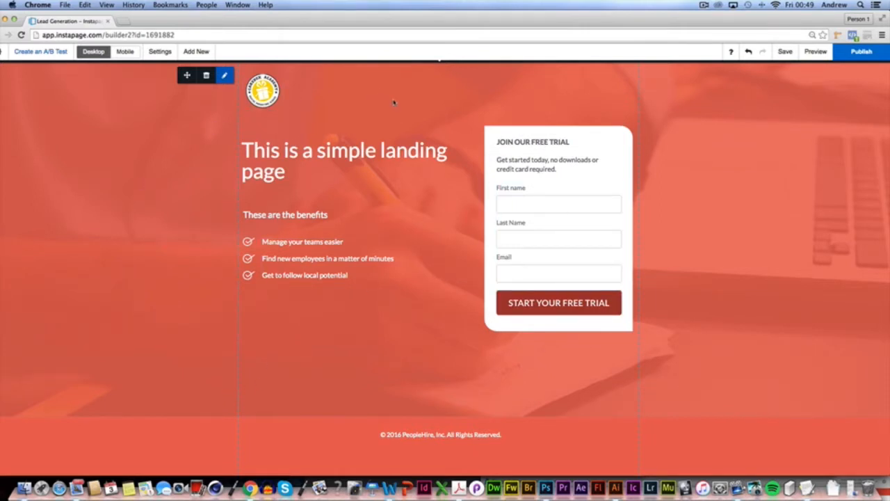
Open the image picker for the header section's background and examine the Bigstock Library categories
{"action": "left_click", "coordinate": [225, 76]}
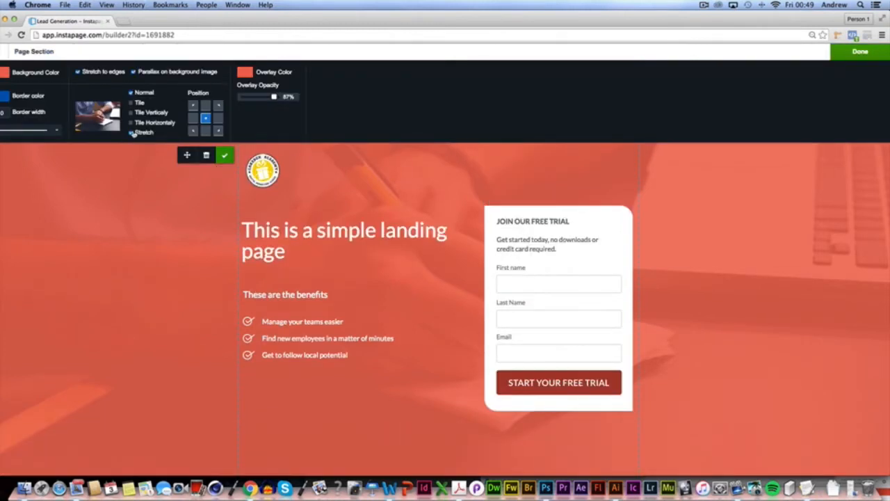
{"action": "left_click", "coordinate": [225, 155]}
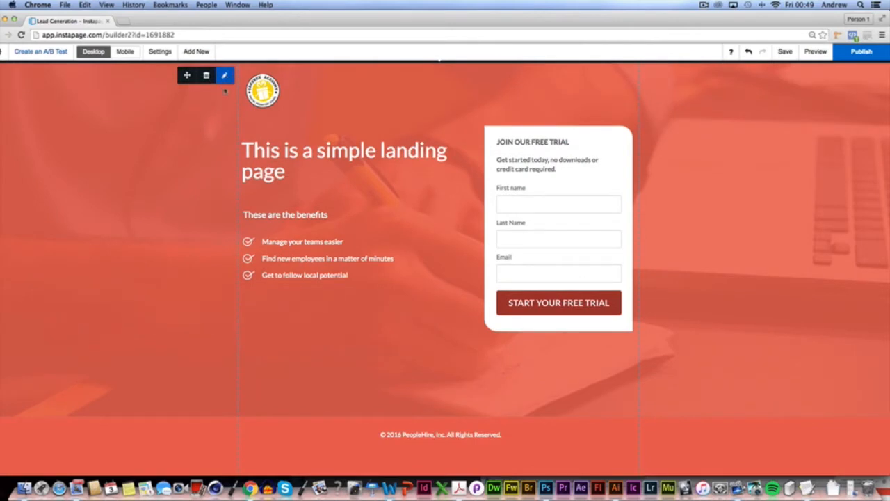
{"action": "left_click", "coordinate": [224, 75]}
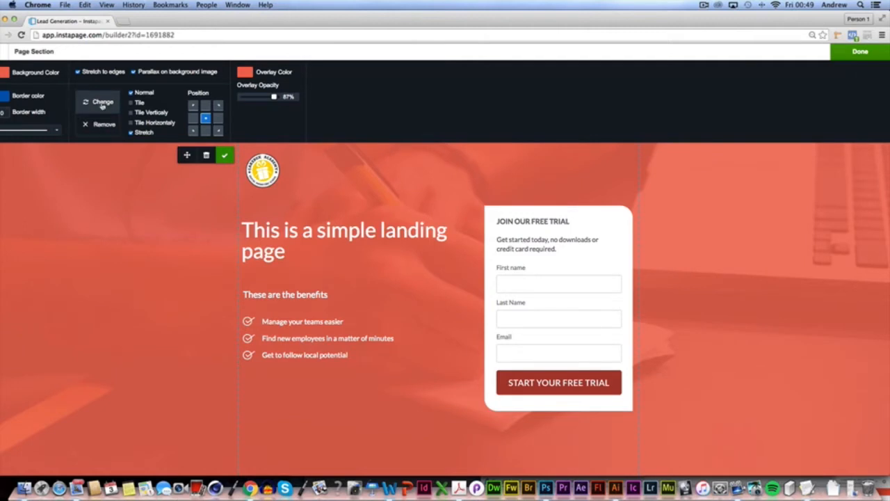
{"action": "left_click", "coordinate": [102, 102]}
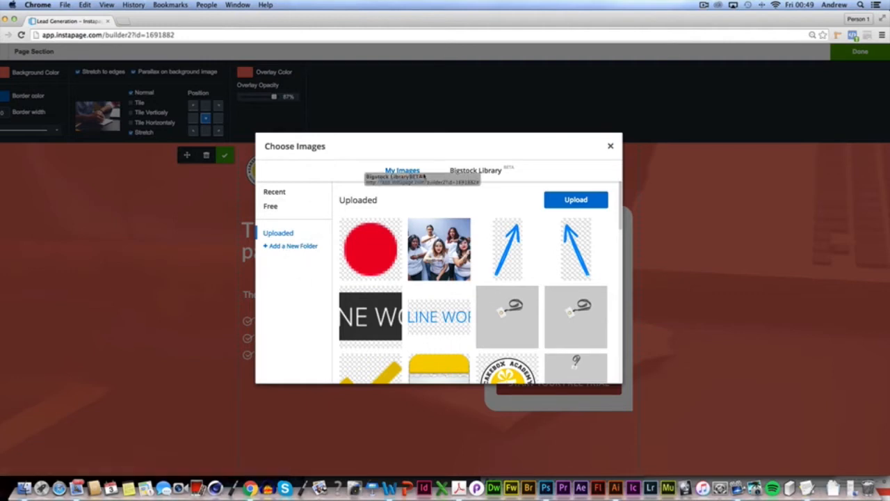
{"action": "left_click", "coordinate": [475, 172]}
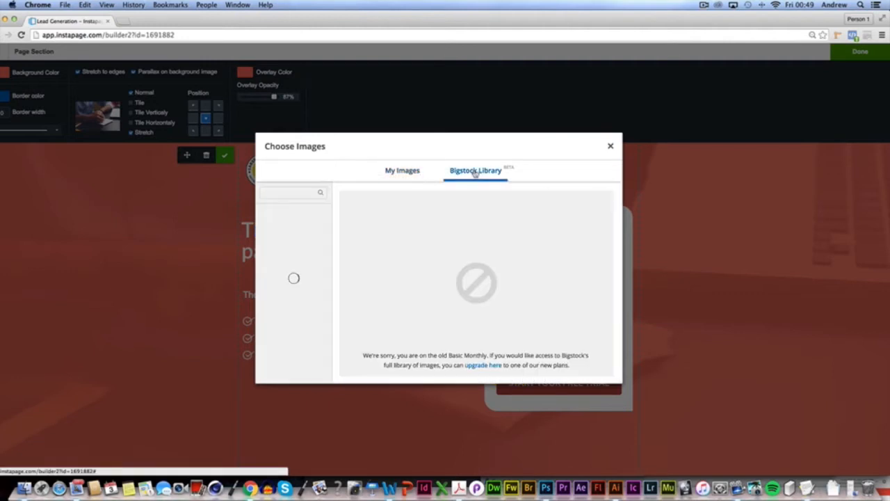
{"action": "scroll", "coordinate": [300, 257], "scroll_direction": "down", "scroll_amount": 2}
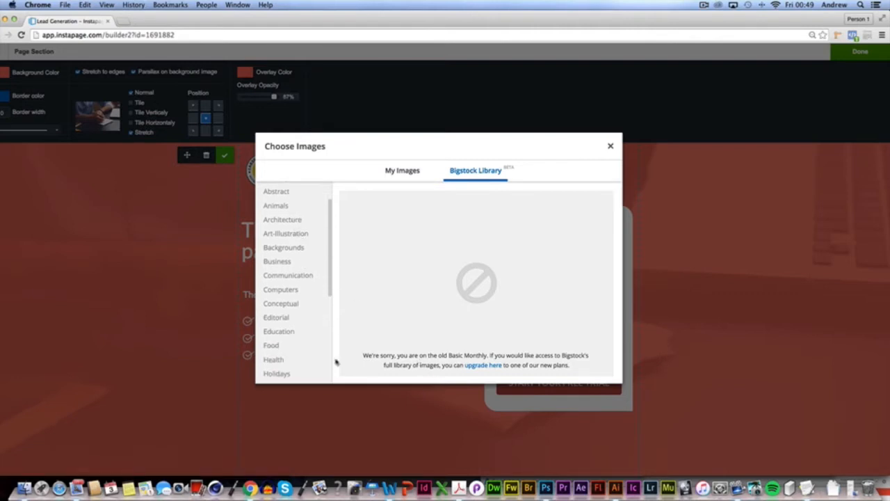
{"action": "scroll", "coordinate": [311, 356], "scroll_direction": "down", "scroll_amount": 5}
{"action": "scroll", "coordinate": [312, 356], "scroll_direction": "up", "scroll_amount": 5}
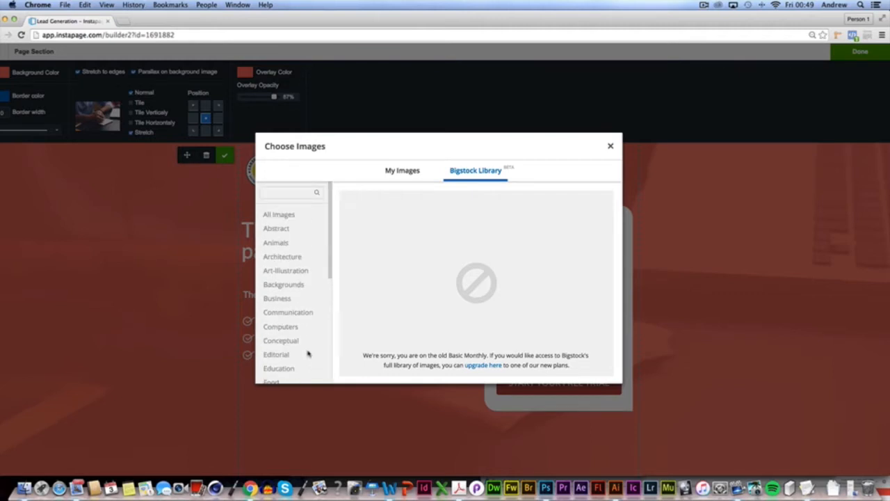
Replace the header section's background image with the uploaded black-and-white photo of women sitting in a row
{"action": "left_click", "coordinate": [414, 172]}
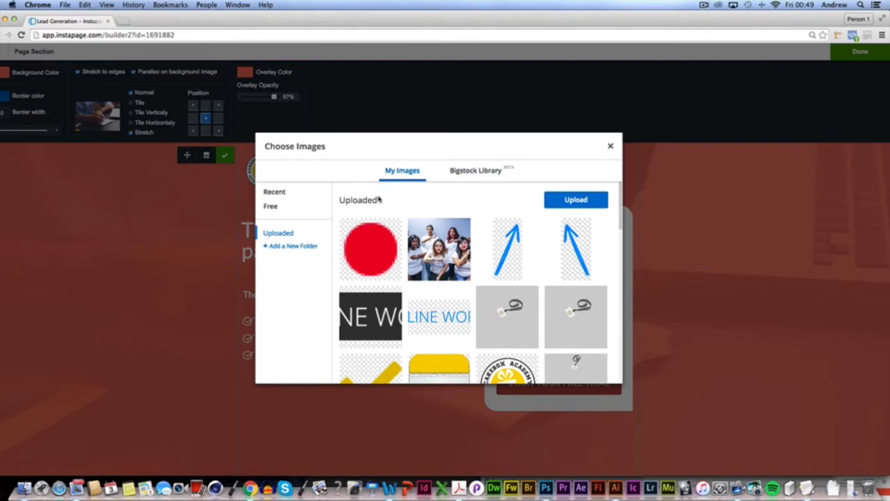
{"action": "scroll", "coordinate": [515, 320], "scroll_direction": "down", "scroll_amount": 3}
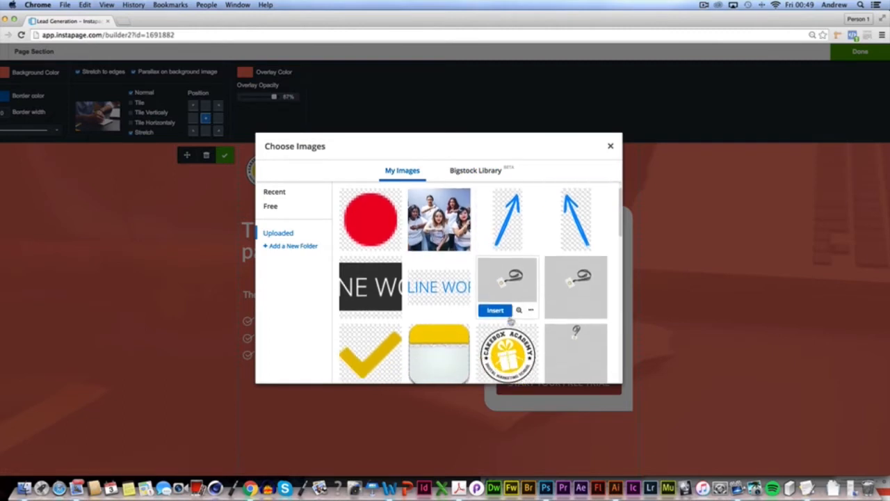
{"action": "scroll", "coordinate": [428, 317], "scroll_direction": "down", "scroll_amount": 5}
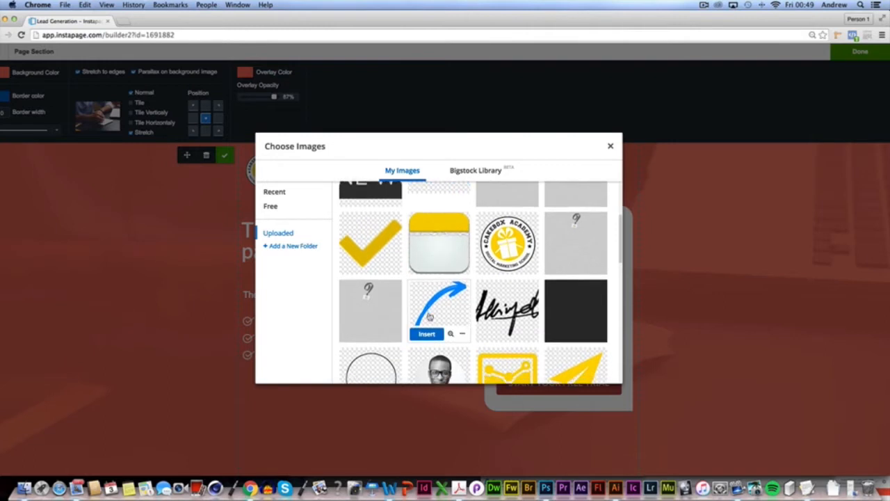
{"action": "scroll", "coordinate": [429, 317], "scroll_direction": "down", "scroll_amount": 10}
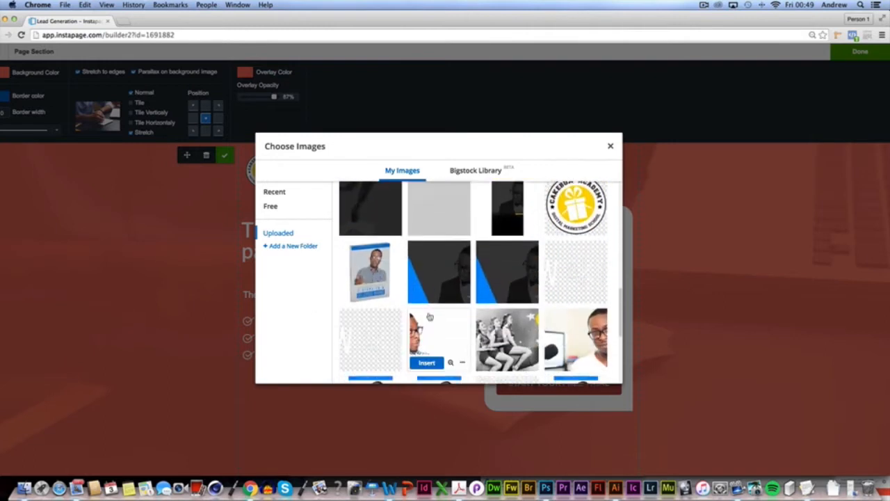
{"action": "scroll", "coordinate": [432, 312], "scroll_direction": "up", "scroll_amount": 3}
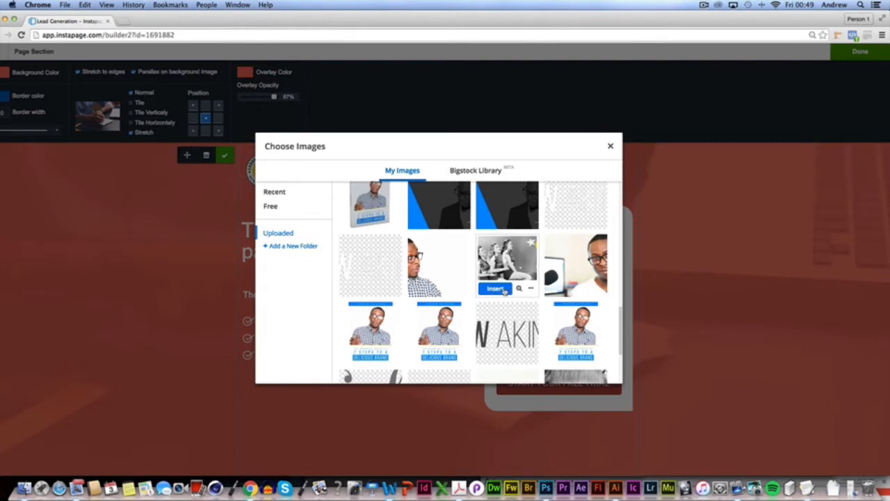
{"action": "left_click", "coordinate": [495, 289]}
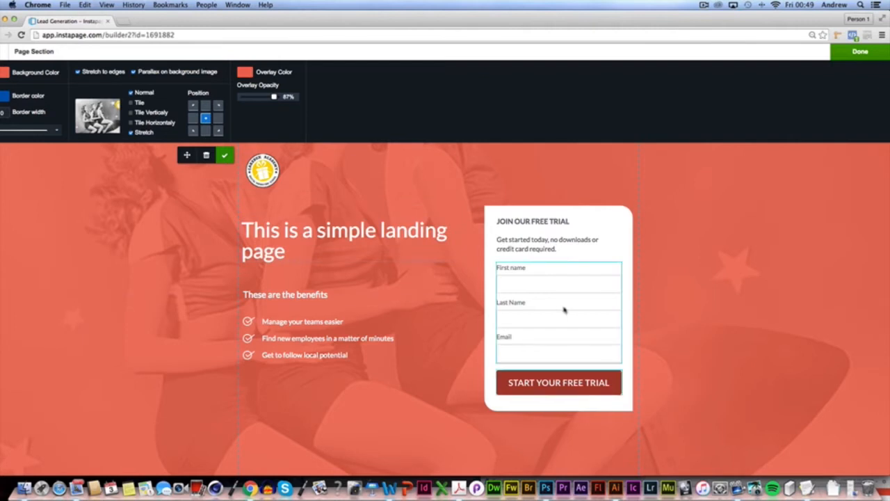
Change the header background's overlay colour to turquoise #56eec7 and lower the overlay opacity to 0%
{"action": "mouse_move", "coordinate": [274, 97]}
{"action": "left_mouse_down"}
{"action": "mouse_move", "coordinate": [242, 97]}
{"action": "mouse_move", "coordinate": [270, 97]}
{"action": "left_mouse_up"}
{"action": "left_click", "coordinate": [245, 71]}
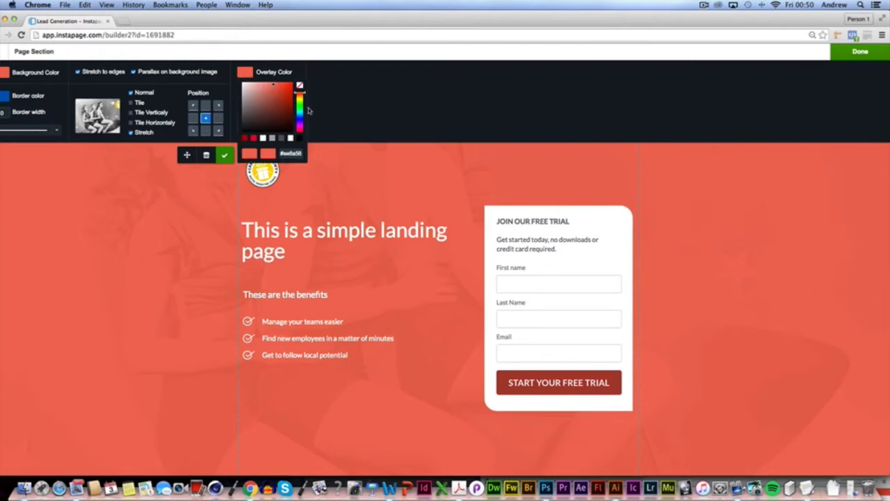
{"action": "left_click", "coordinate": [300, 109]}
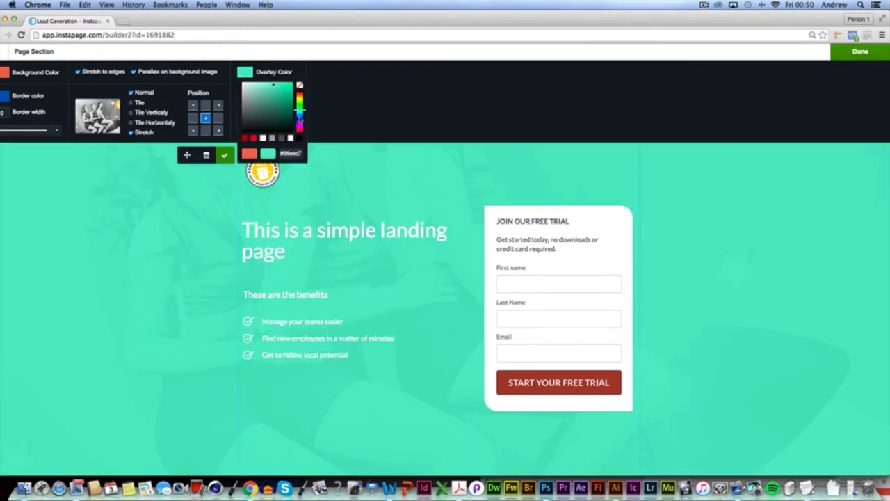
{"action": "left_click", "coordinate": [349, 114]}
{"action": "left_click_drag", "start_coordinate": [276, 97], "coordinate": [243, 96]}
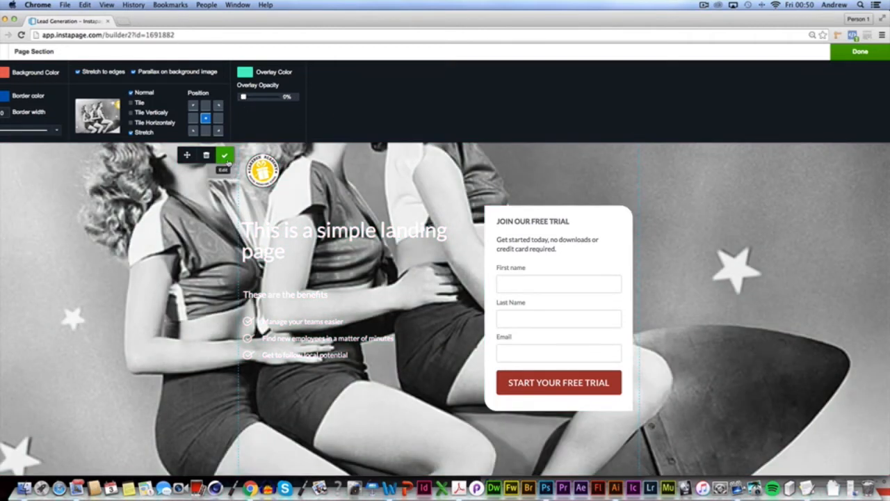
{"action": "left_click", "coordinate": [224, 156]}
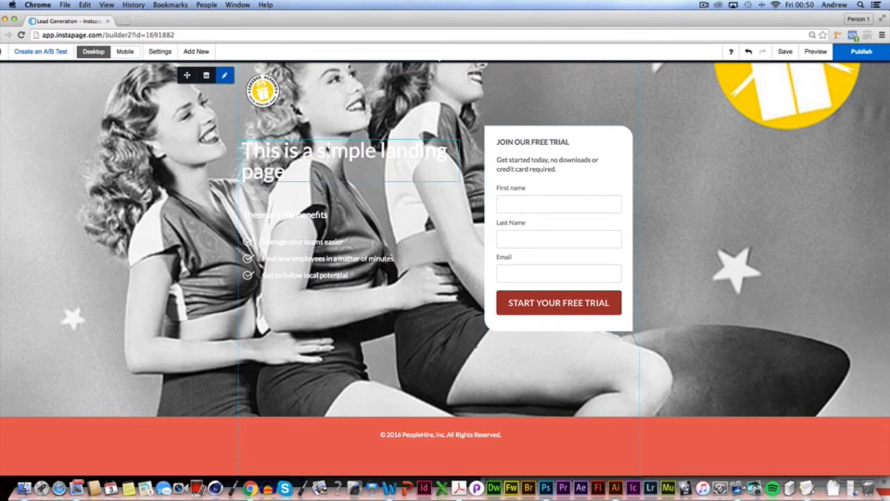
Remove the background image from the header section, leaving only its solid red background colour
{"action": "left_click", "coordinate": [225, 77]}
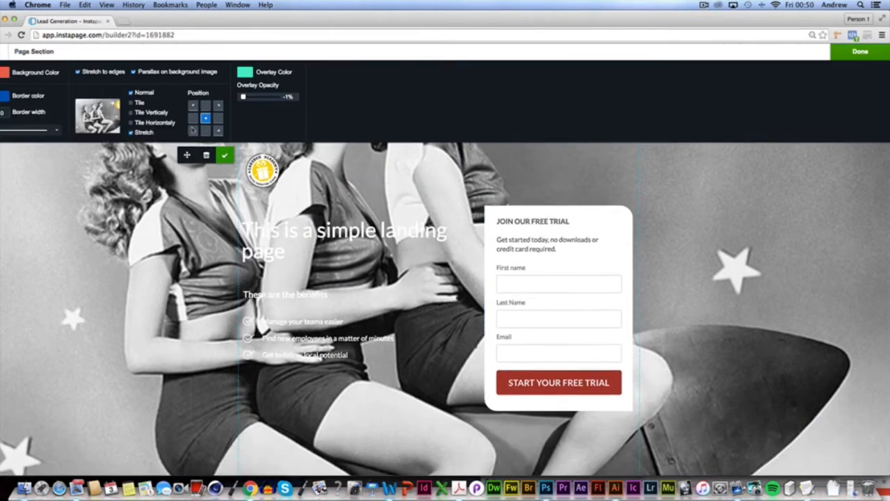
{"action": "left_click", "coordinate": [101, 124]}
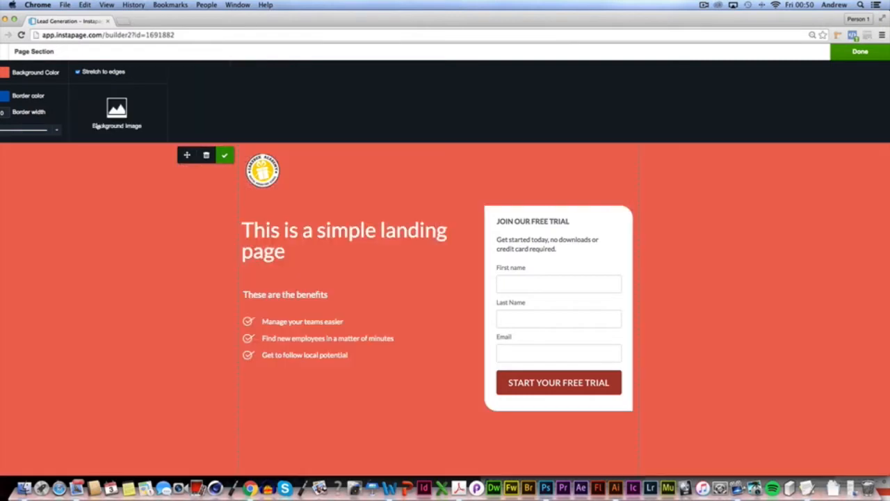
{"action": "left_click", "coordinate": [147, 184]}
{"action": "left_click", "coordinate": [224, 77]}
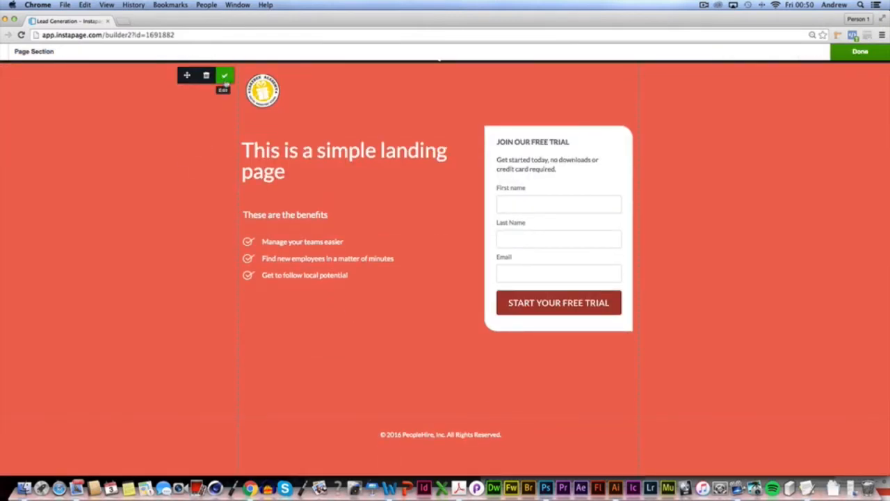
{"action": "left_click", "coordinate": [224, 154]}
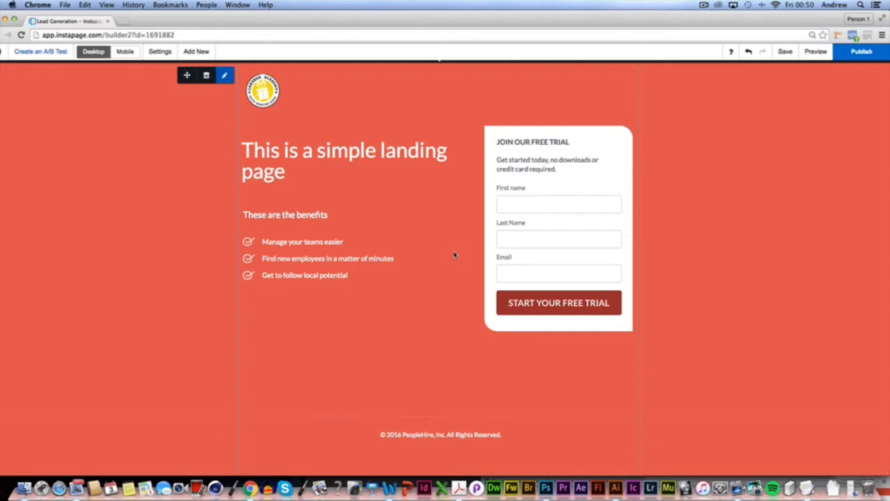
Open the AWeber integration in the lead form's settings and disconnect the existing AWeber account
{"action": "left_click", "coordinate": [545, 209]}
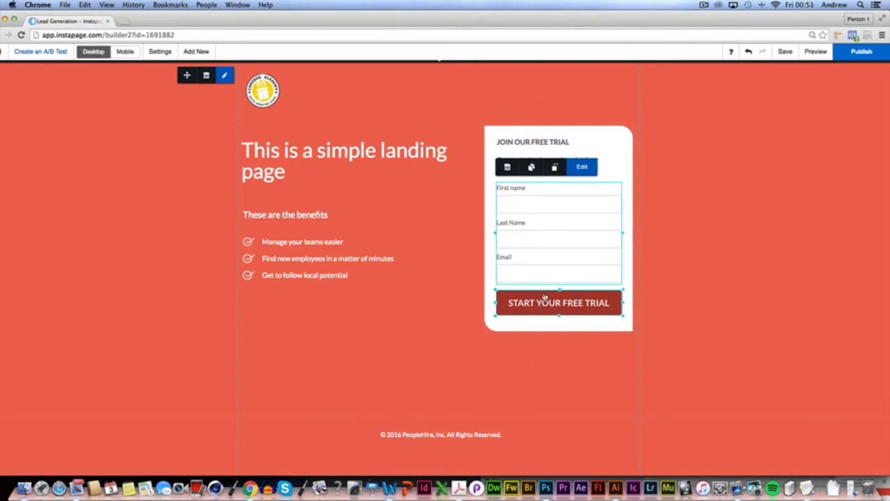
{"action": "left_click", "coordinate": [583, 167]}
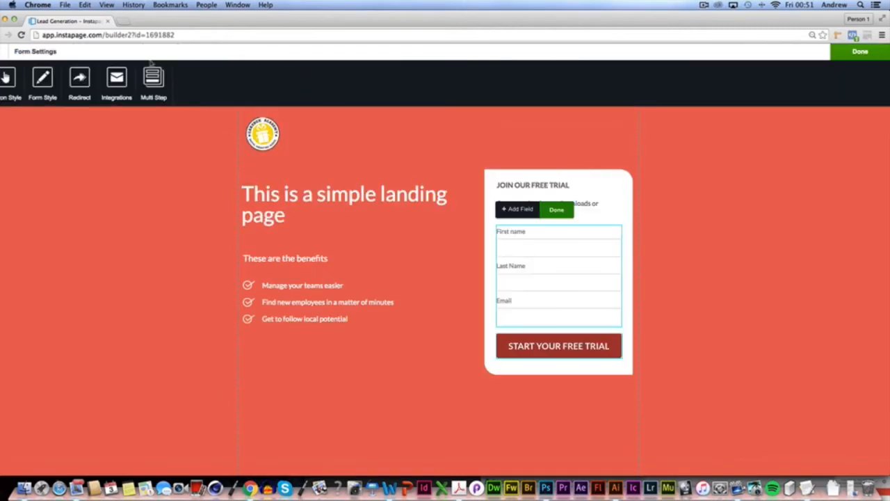
{"action": "left_click_drag", "start_coordinate": [144, 23], "coordinate": [162, 23]}
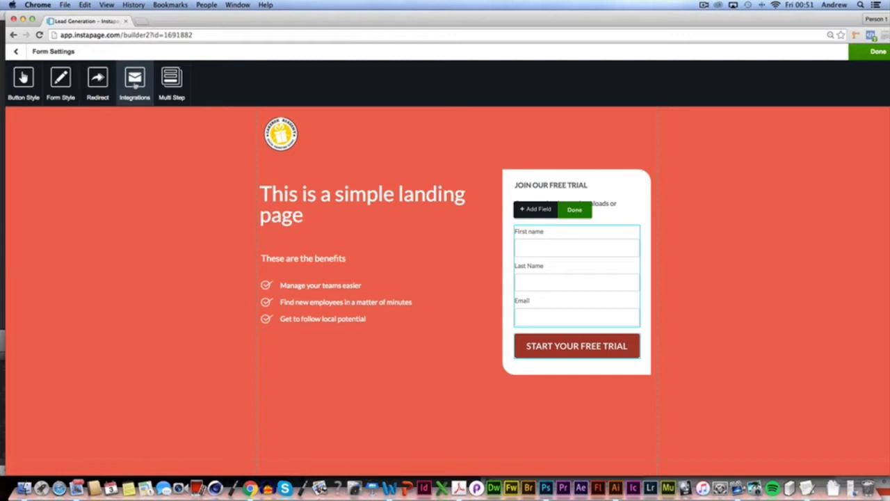
{"action": "left_click", "coordinate": [135, 82]}
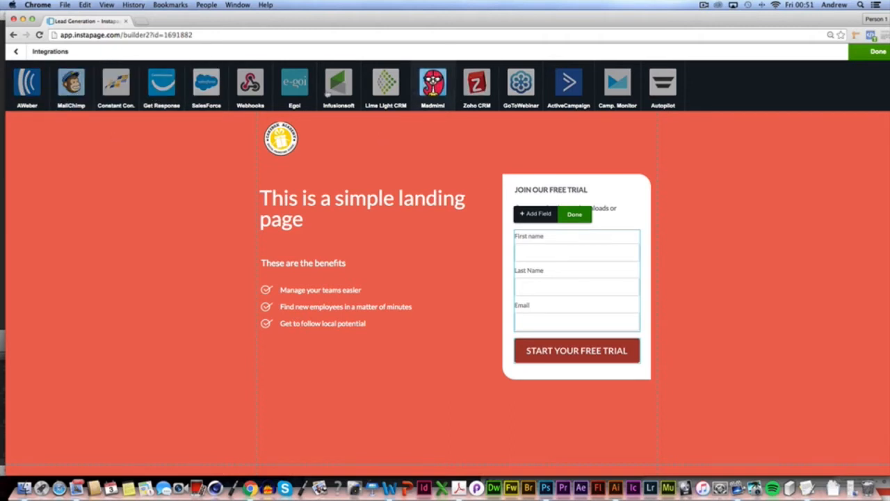
{"action": "left_click", "coordinate": [29, 94]}
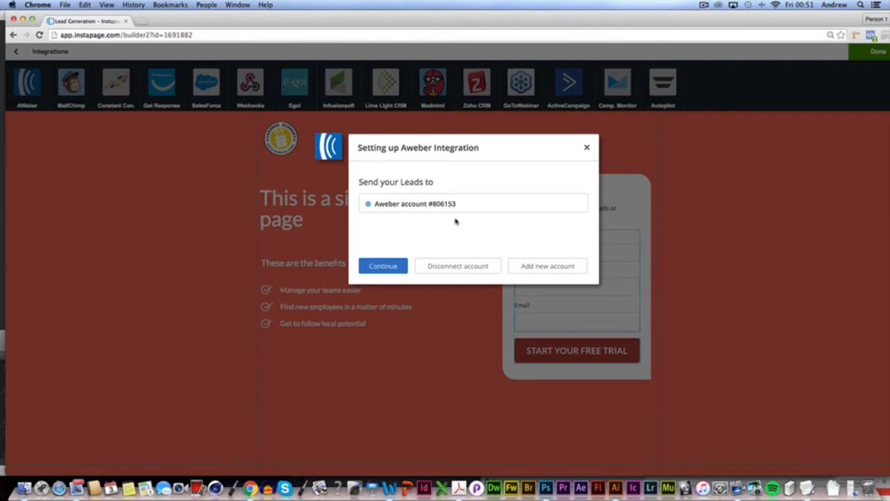
{"action": "left_click", "coordinate": [472, 270]}
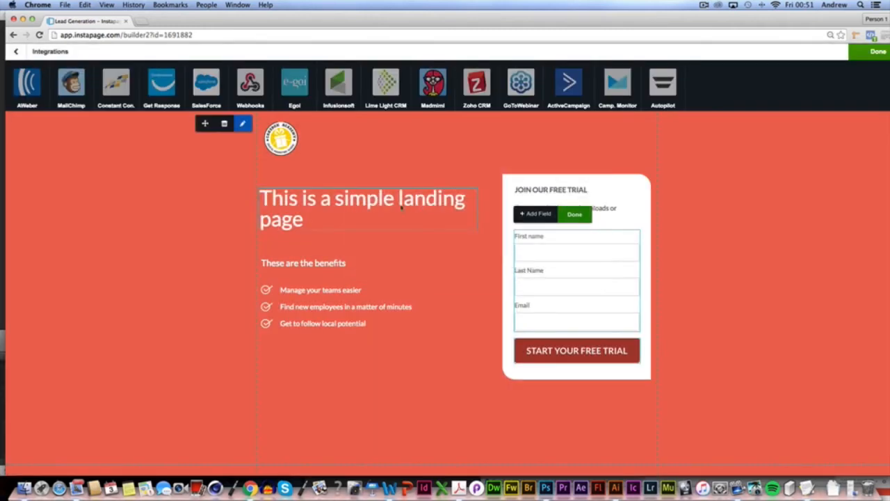
Reopen the lead form's AWeber integration and connect an AWeber account through AWeber's authorization page
{"action": "double_click", "coordinate": [562, 351]}
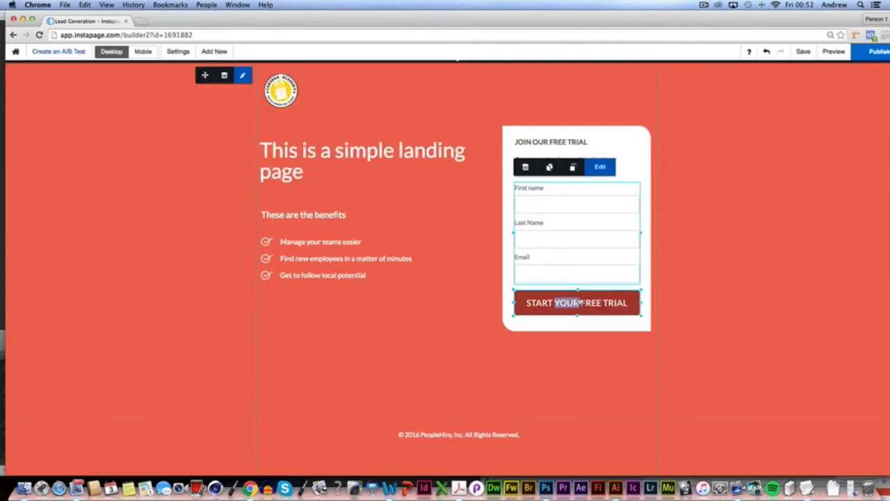
{"action": "left_click", "coordinate": [601, 168]}
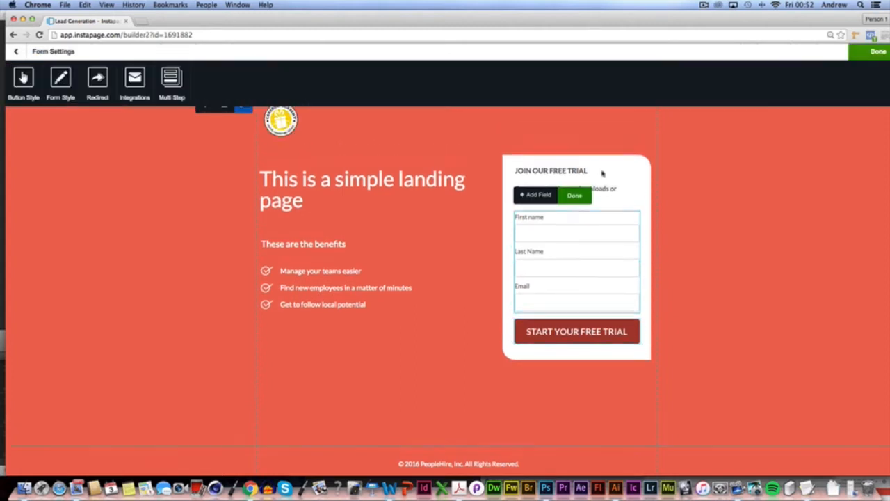
{"action": "left_click", "coordinate": [134, 78]}
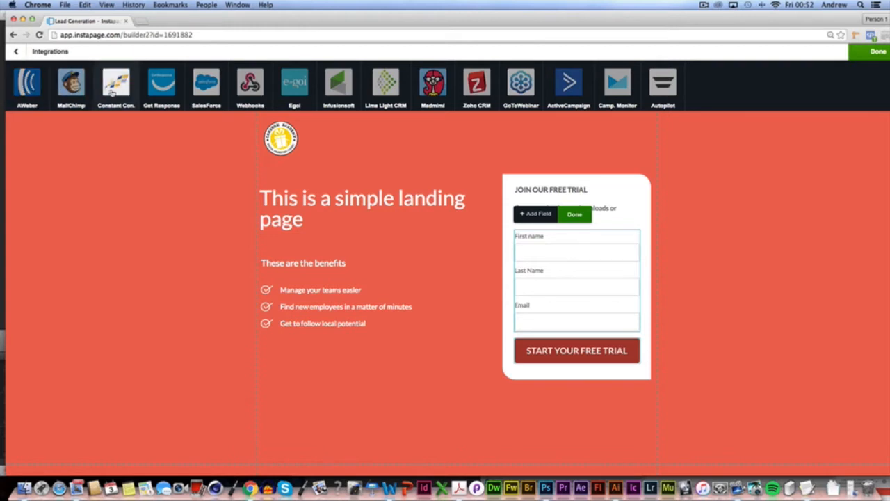
{"action": "left_click", "coordinate": [37, 89]}
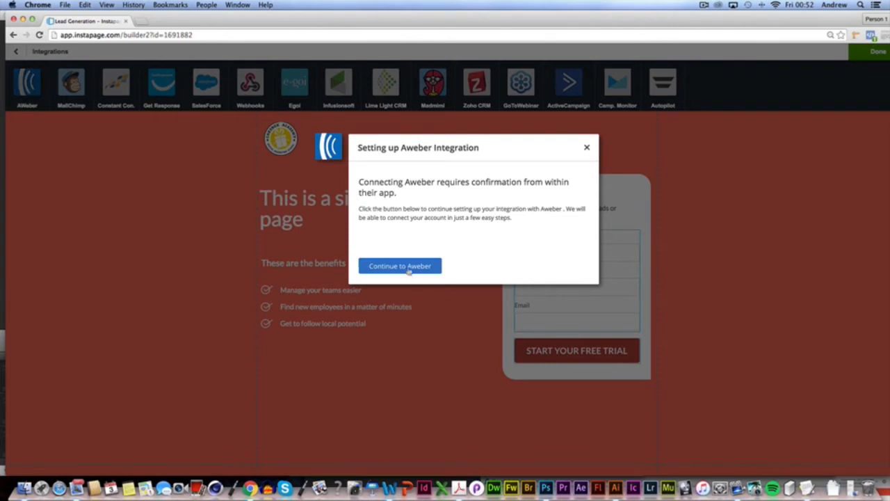
{"action": "left_click", "coordinate": [406, 269]}
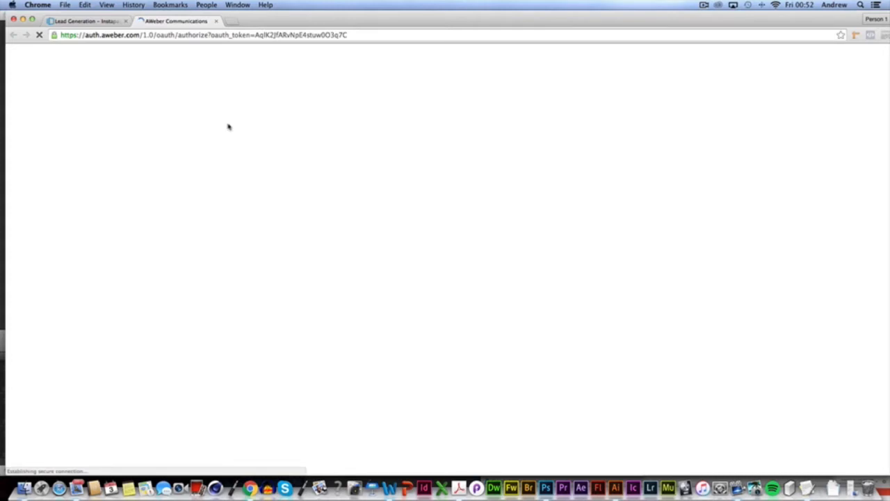
{"action": "left_click", "coordinate": [355, 174]}
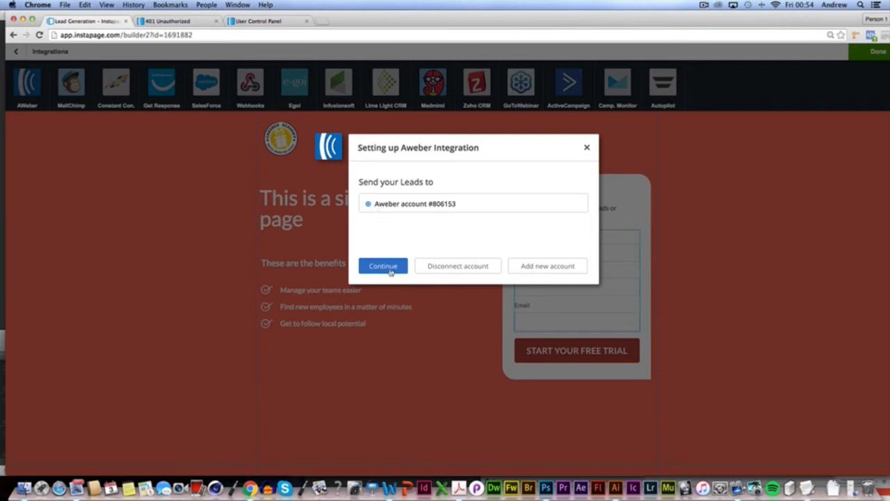
Send the form's leads to the Email Marketing Tools list in AWeber and finish the integration with missing fields auto-created
{"action": "left_click", "coordinate": [383, 266]}
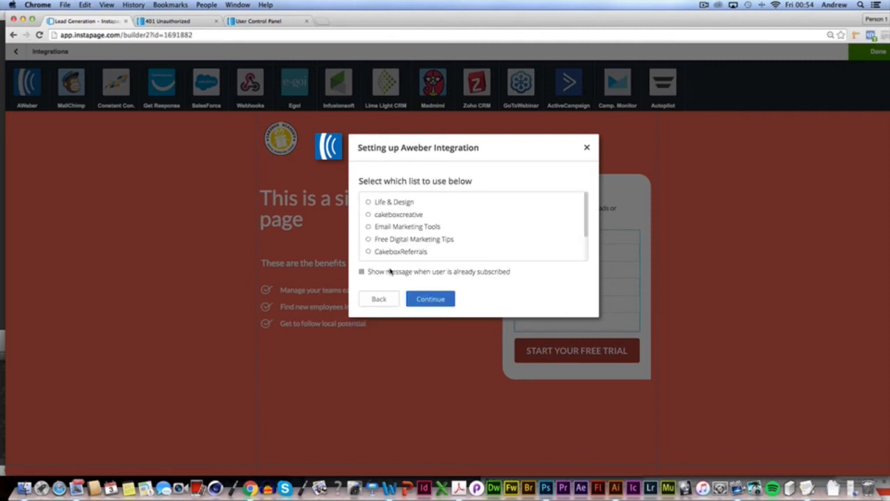
{"action": "scroll", "coordinate": [401, 240], "scroll_direction": "down", "scroll_amount": 2}
{"action": "scroll", "coordinate": [401, 240], "scroll_direction": "up", "scroll_amount": 3}
{"action": "left_click", "coordinate": [368, 203]}
{"action": "left_click", "coordinate": [367, 215]}
{"action": "left_click", "coordinate": [369, 227]}
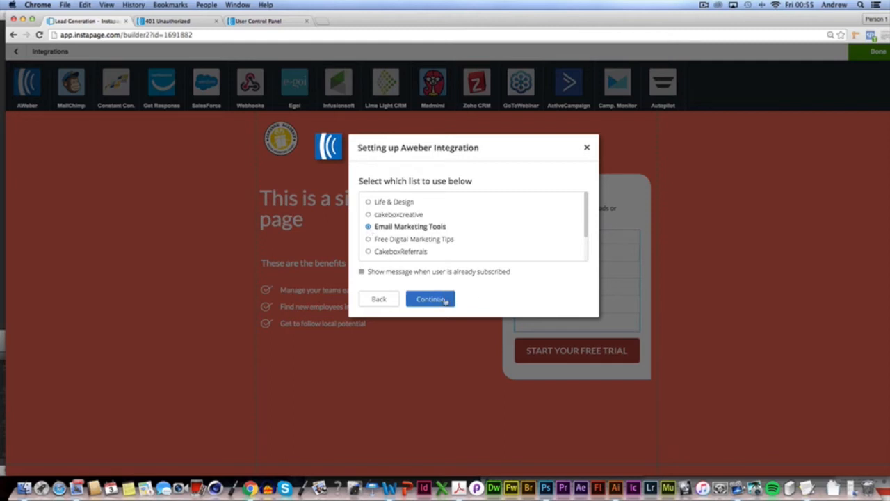
{"action": "left_click", "coordinate": [437, 300]}
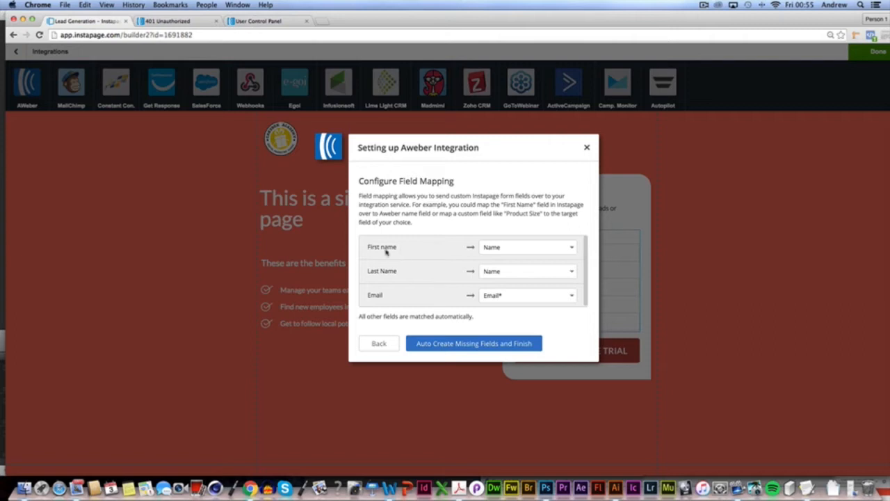
{"action": "left_click", "coordinate": [453, 347]}
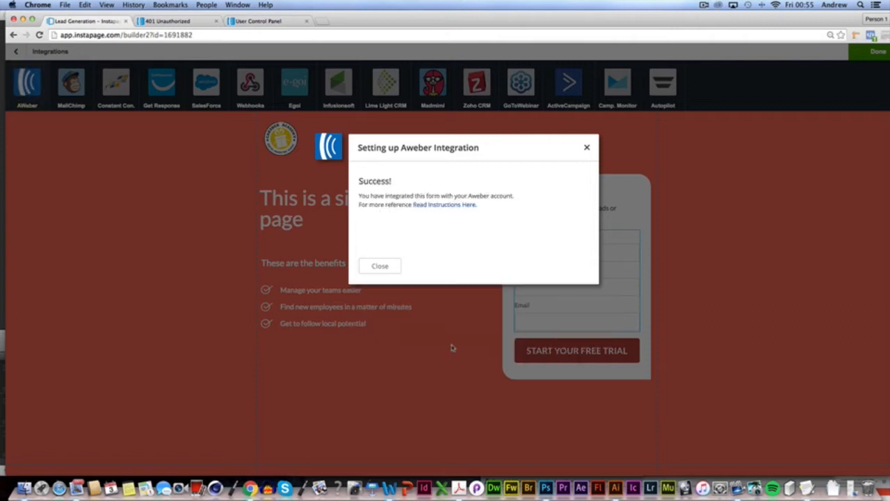
{"action": "left_click", "coordinate": [382, 266]}
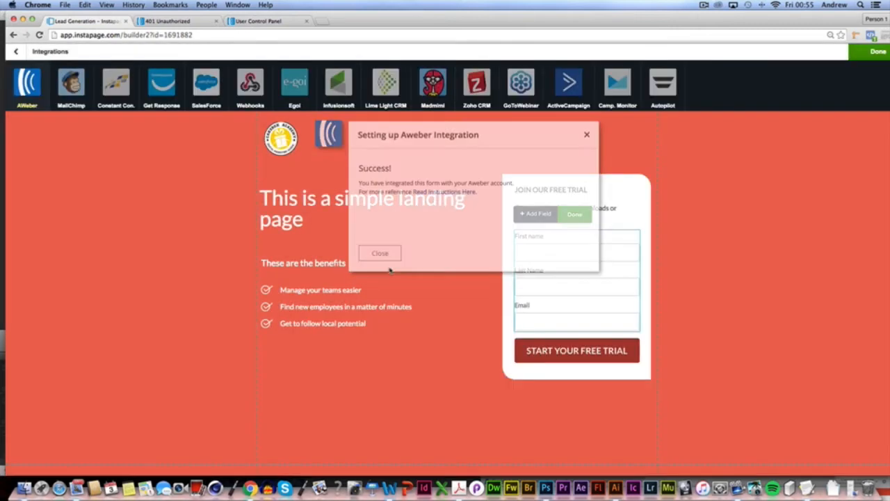
{"action": "scroll", "coordinate": [439, 420], "scroll_direction": "down", "scroll_amount": 2}
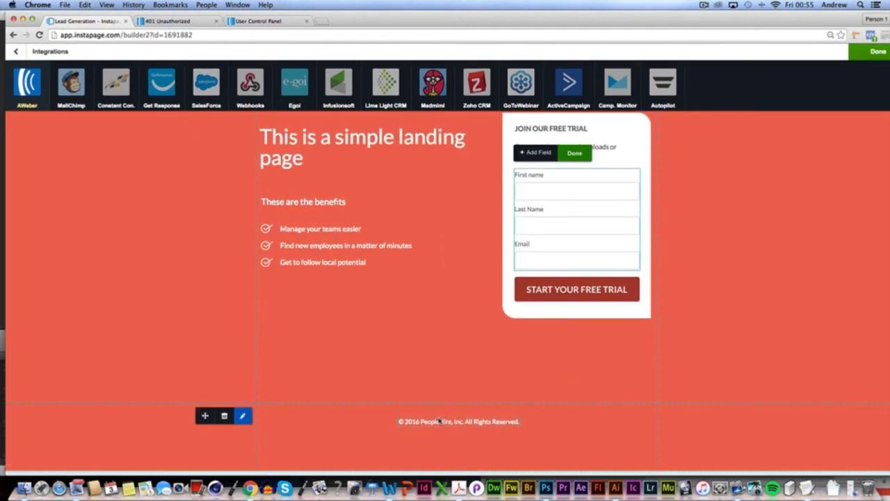
{"action": "scroll", "coordinate": [439, 420], "scroll_direction": "up", "scroll_amount": 2}
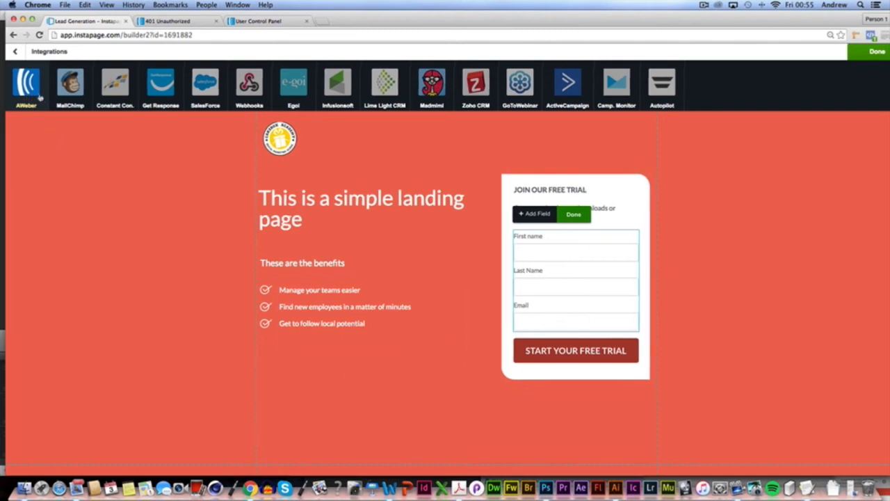
{"action": "mouse_move", "coordinate": [104, 224]}
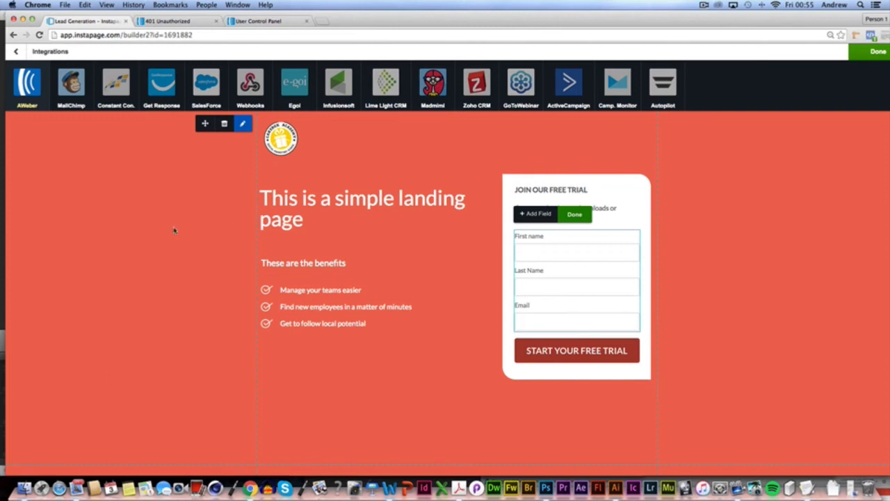
Open the lead form's redirect settings and select the thank you message text
{"action": "double_click", "coordinate": [564, 352]}
{"action": "left_click", "coordinate": [574, 214]}
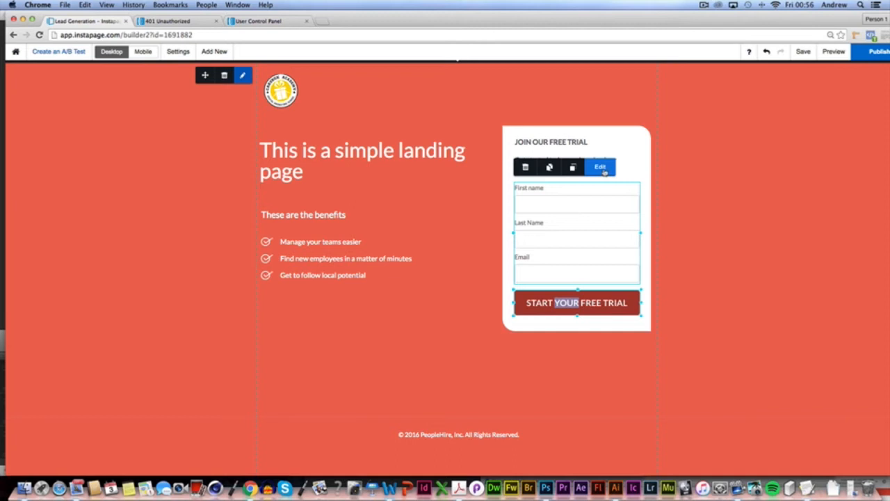
{"action": "left_click", "coordinate": [603, 170]}
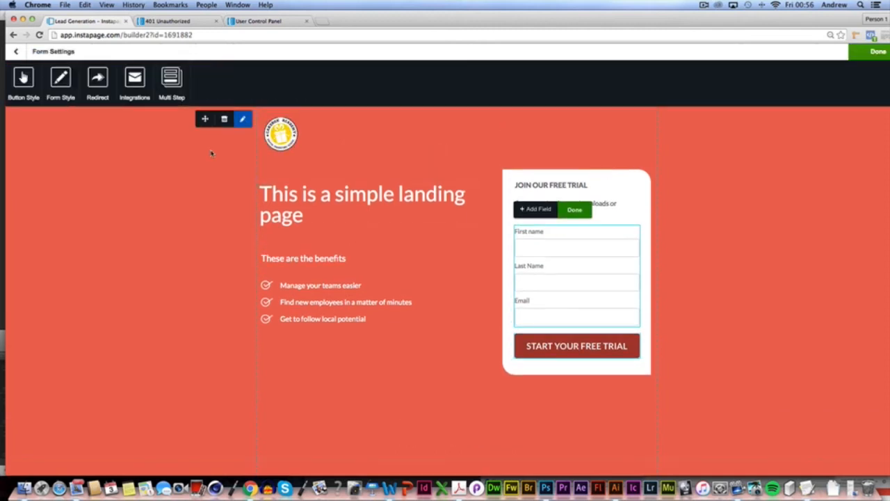
{"action": "left_click", "coordinate": [98, 79]}
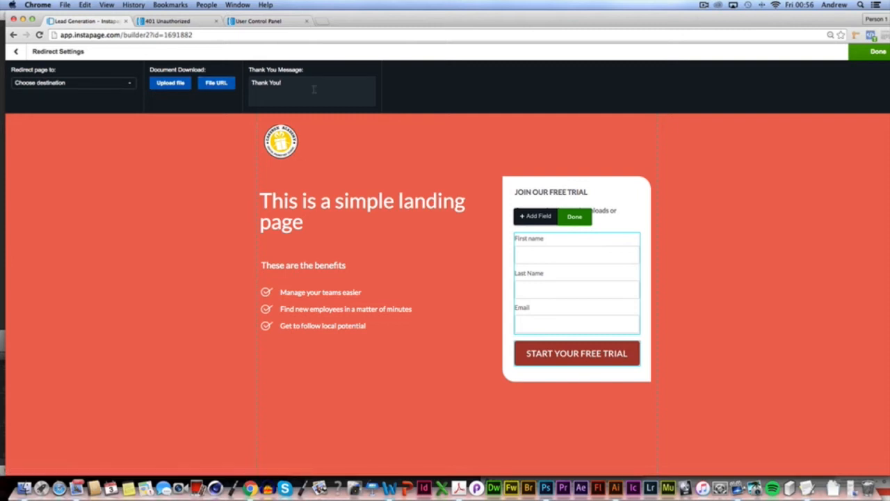
{"action": "left_click_drag", "start_coordinate": [314, 89], "coordinate": [250, 83]}
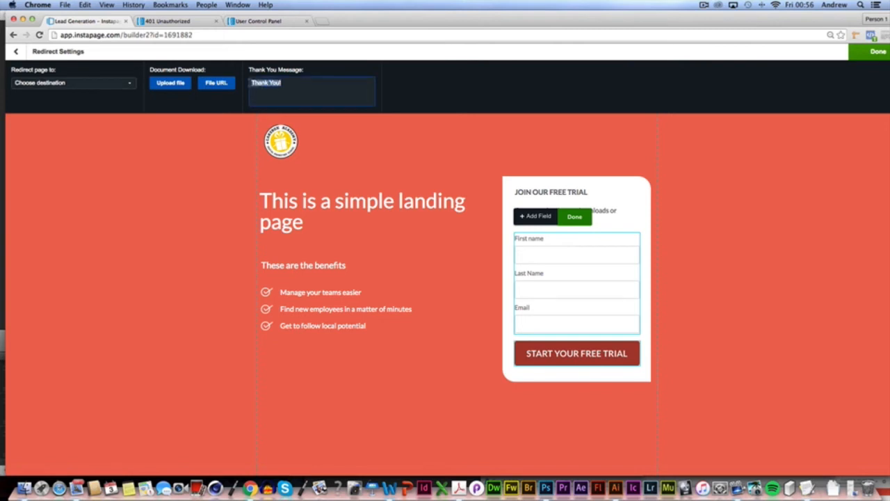
Set the form's redirect destination to Landing Page On Instapage and look through the available landing pages
{"action": "left_click", "coordinate": [127, 85]}
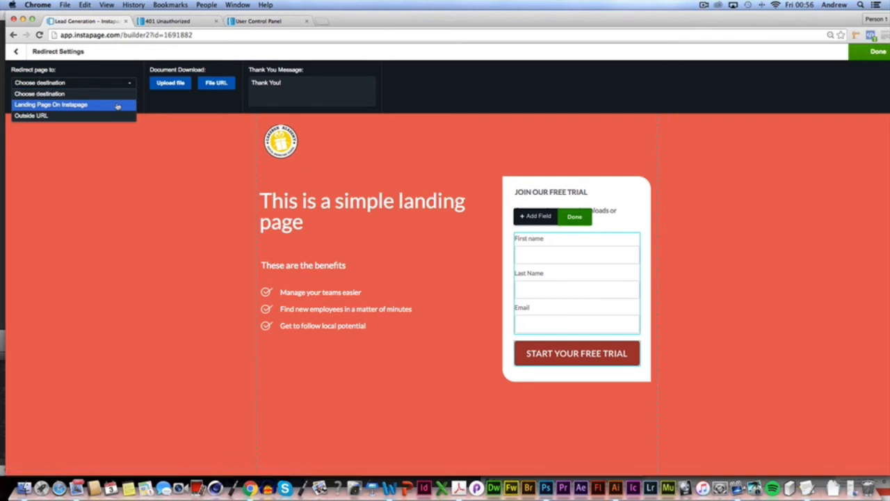
{"action": "left_click", "coordinate": [118, 105]}
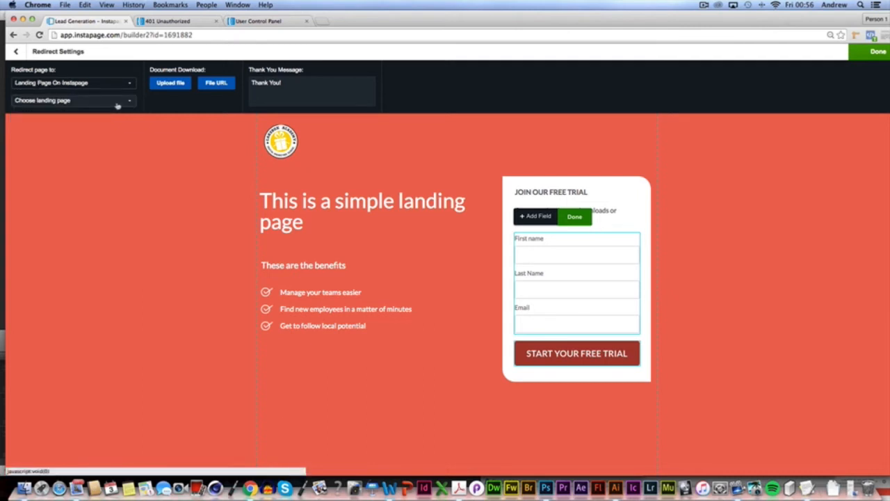
{"action": "left_click", "coordinate": [117, 102]}
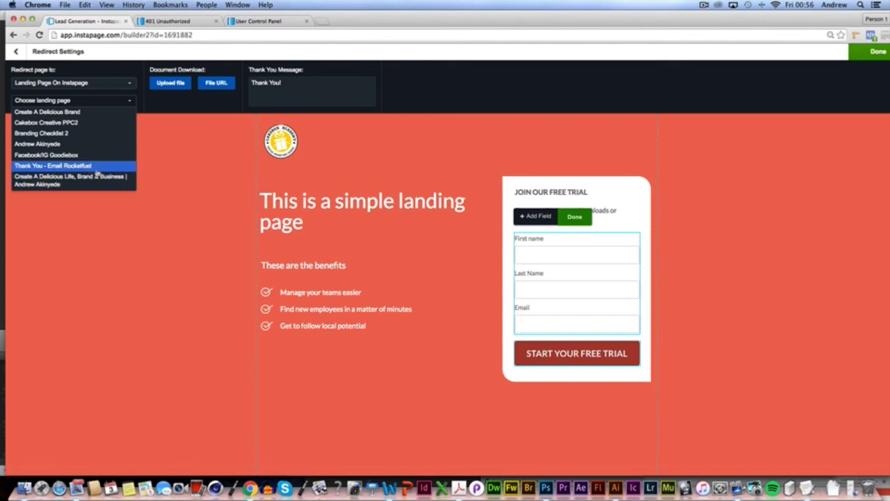
{"action": "left_click", "coordinate": [152, 106]}
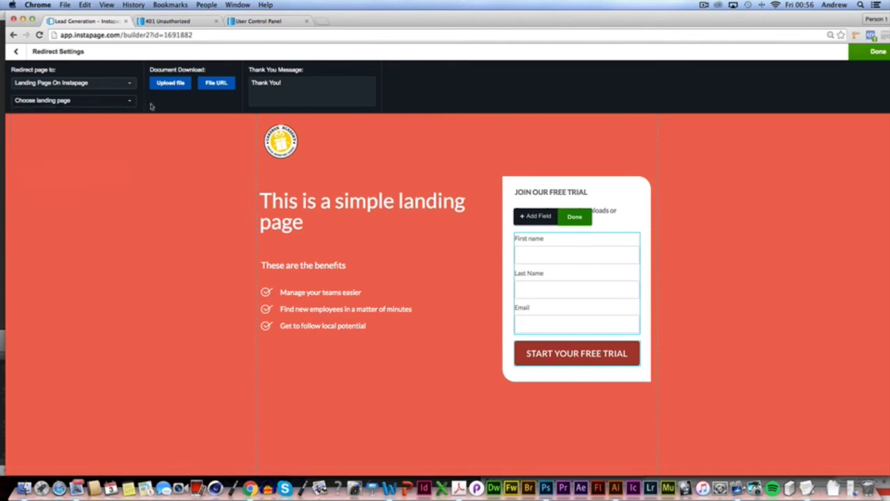
{"action": "mouse_move", "coordinate": [122, 168]}
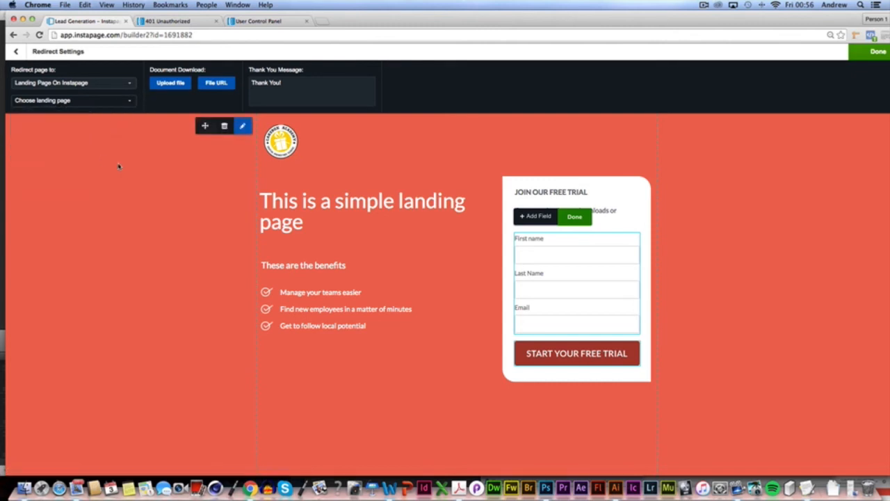
{"action": "scroll", "coordinate": [118, 166], "scroll_direction": "down", "scroll_amount": 3}
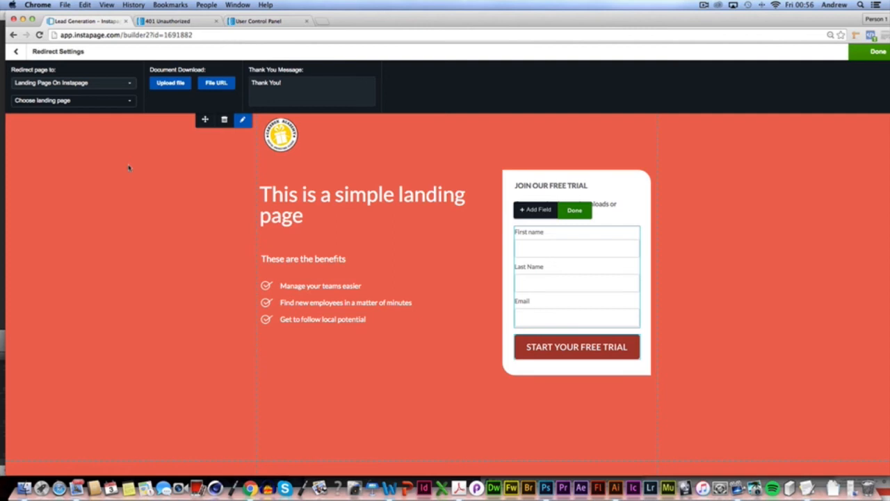
{"action": "scroll", "coordinate": [129, 167], "scroll_direction": "up", "scroll_amount": 1}
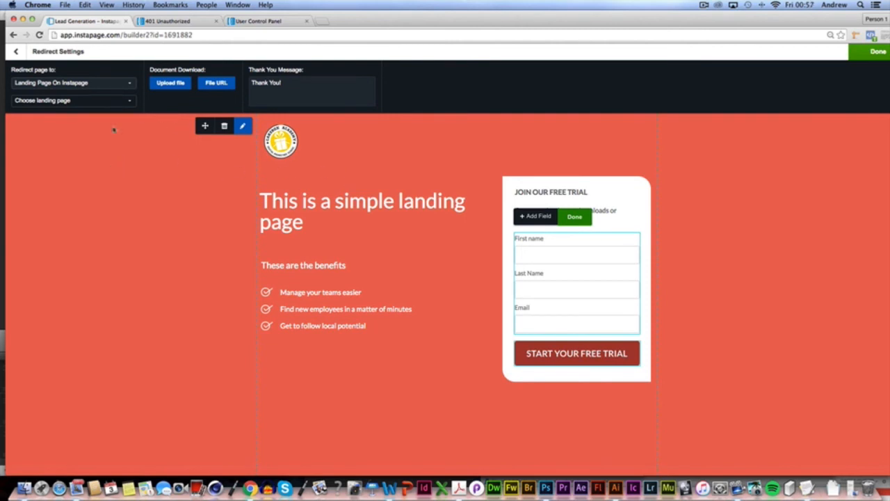
{"action": "left_click", "coordinate": [131, 143]}
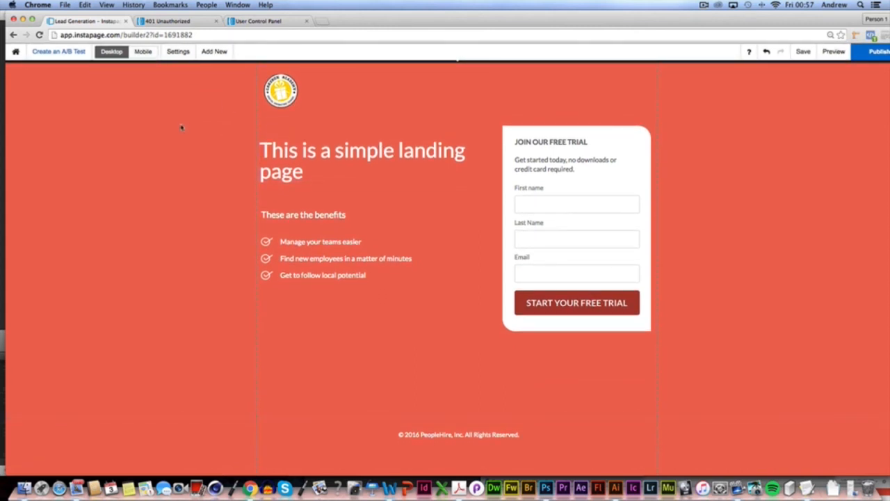
Examine the page settings, including the header, body and footer sections of the custom HTML/CSS code
{"action": "mouse_move", "coordinate": [120, 56]}
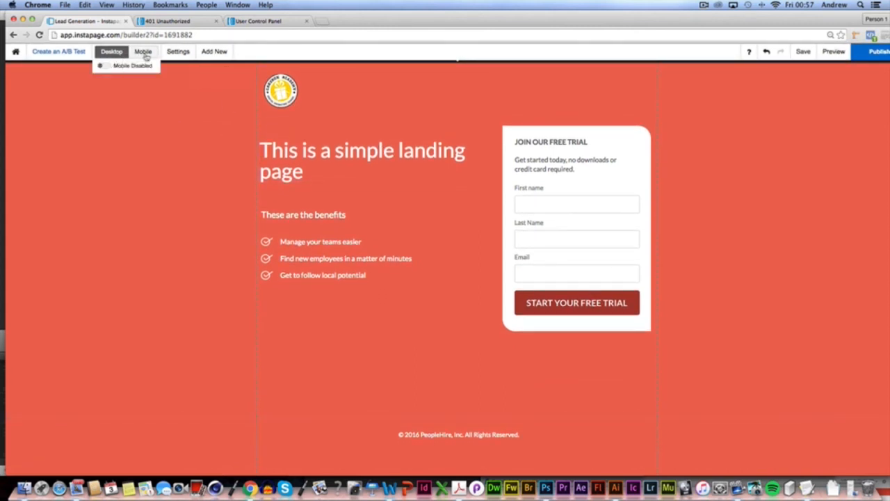
{"action": "left_click", "coordinate": [179, 53]}
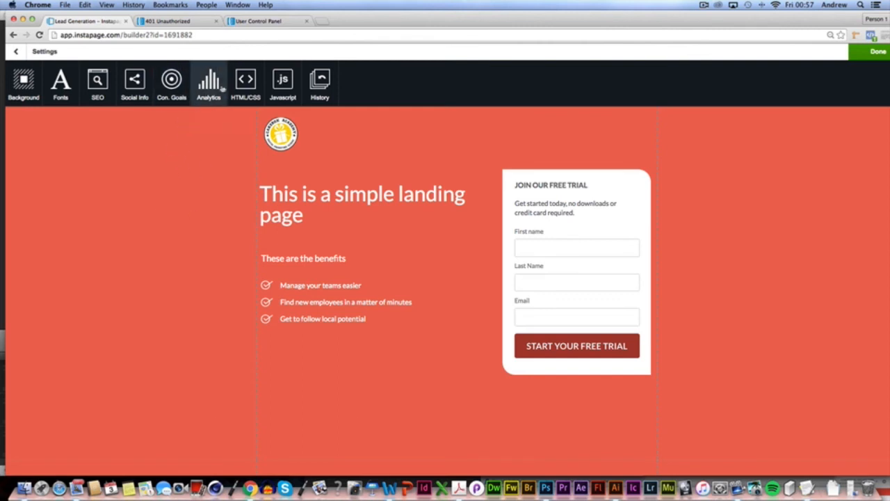
{"action": "left_click", "coordinate": [245, 87]}
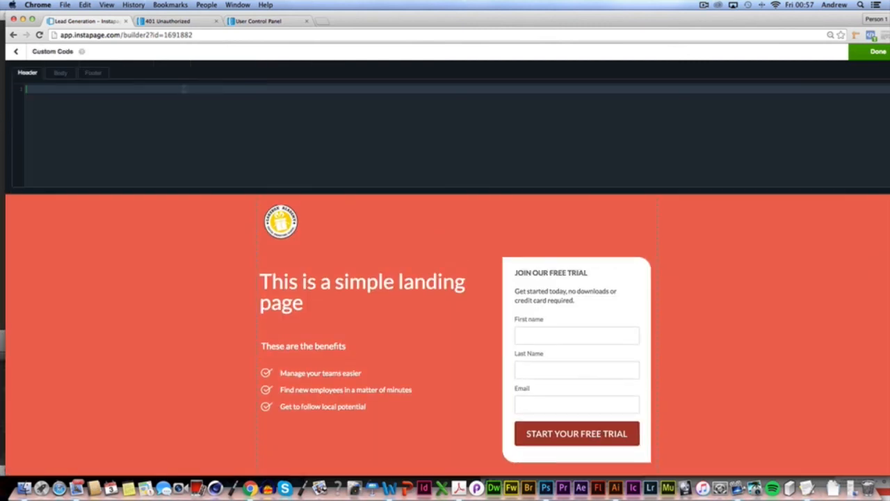
{"action": "left_click", "coordinate": [69, 76]}
{"action": "left_click", "coordinate": [92, 77]}
{"action": "left_click", "coordinate": [27, 73]}
{"action": "left_click", "coordinate": [16, 52]}
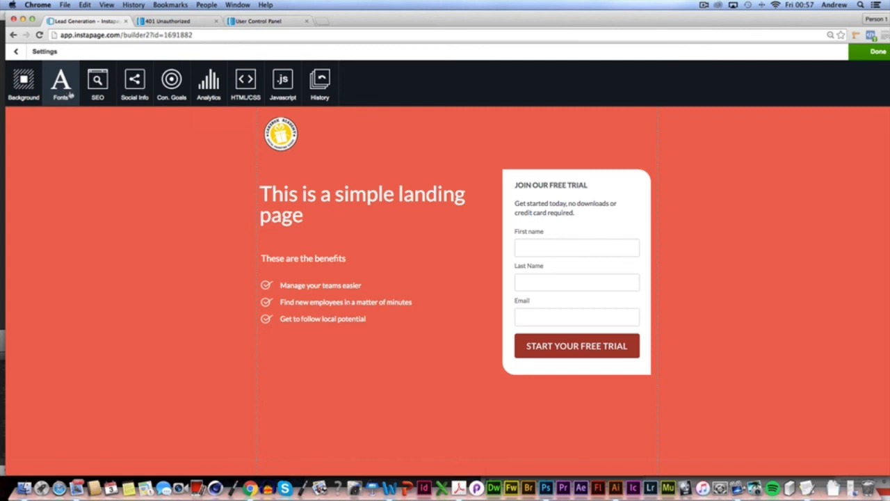
{"action": "scroll", "coordinate": [98, 114], "scroll_direction": "down", "scroll_amount": 1}
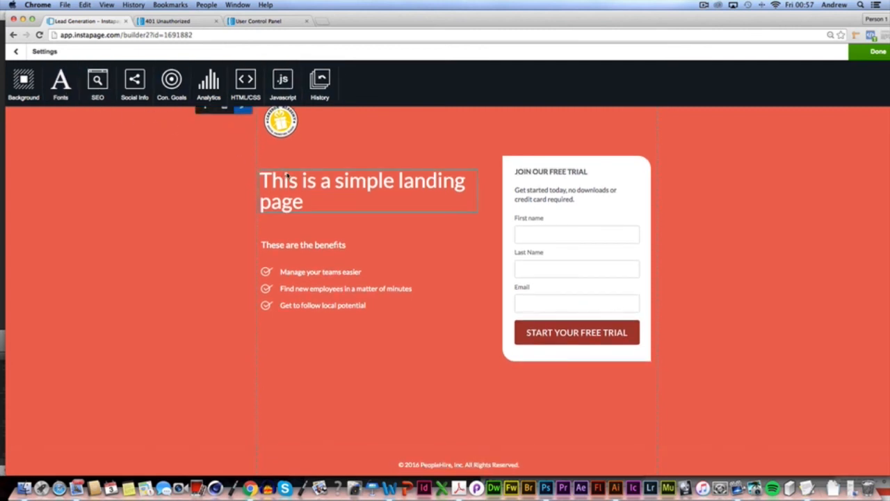
{"action": "scroll", "coordinate": [692, 284], "scroll_direction": "down", "scroll_amount": 3}
{"action": "scroll", "coordinate": [194, 219], "scroll_direction": "up", "scroll_amount": 4}
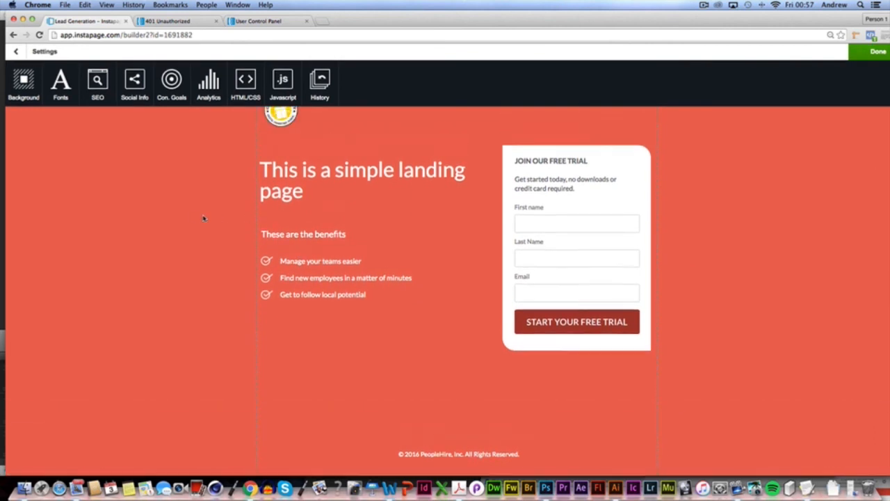
{"action": "left_click", "coordinate": [16, 51]}
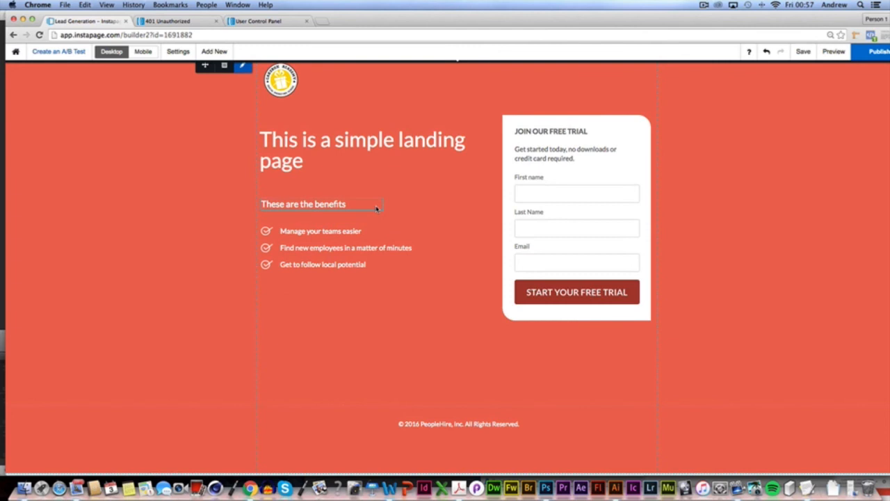
{"action": "scroll", "coordinate": [362, 188], "scroll_direction": "up", "scroll_amount": 1}
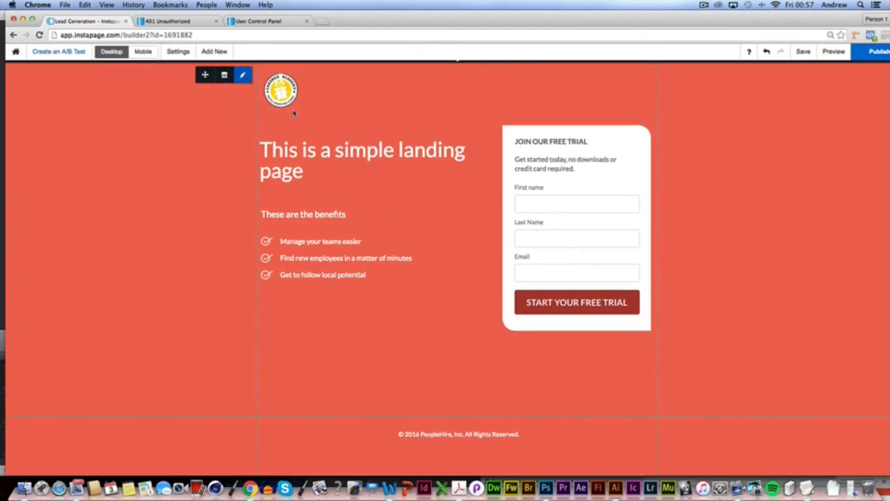
Delete the Last Name and First name fields from the lead form, keeping only the Email field
{"action": "left_click", "coordinate": [589, 211]}
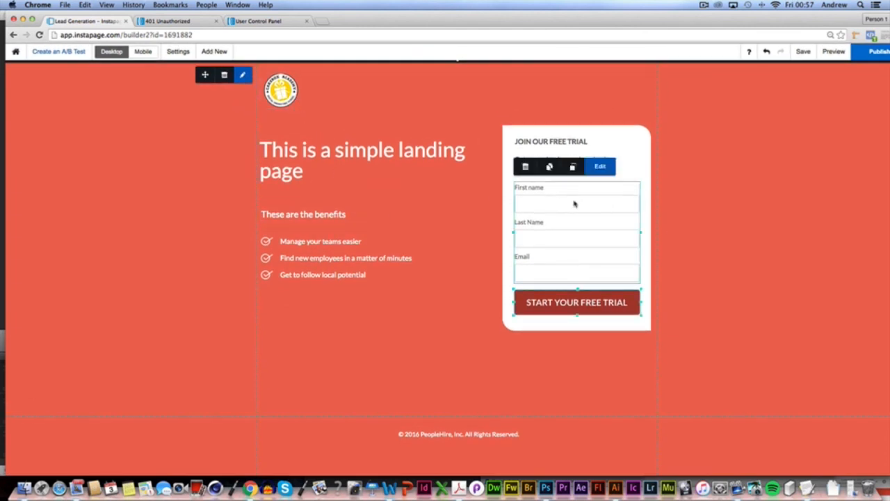
{"action": "left_click", "coordinate": [599, 171]}
{"action": "mouse_move", "coordinate": [547, 278]}
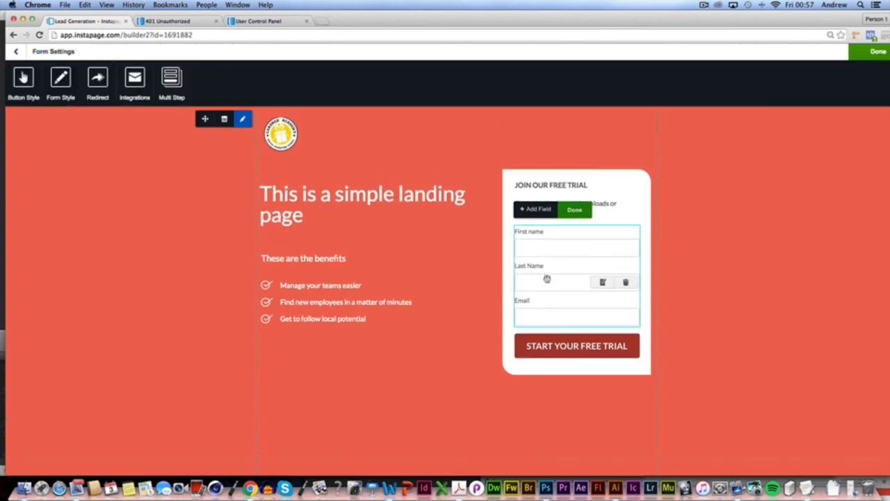
{"action": "left_click", "coordinate": [625, 282]}
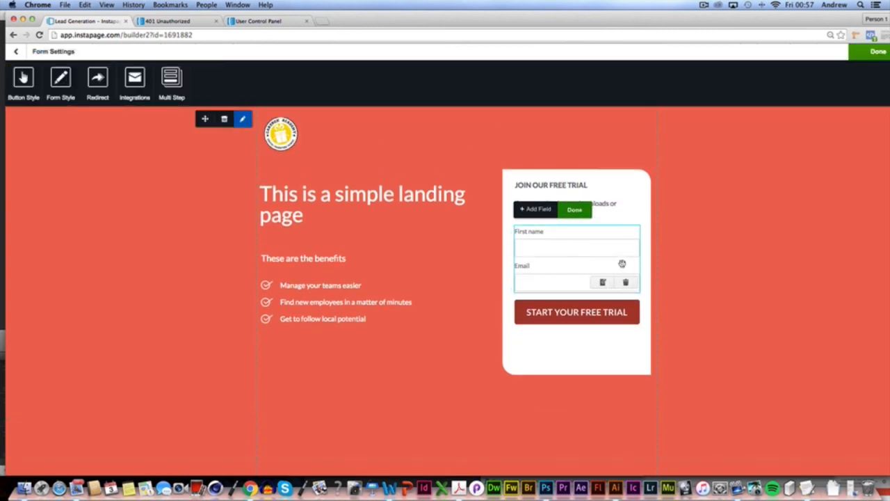
{"action": "left_click", "coordinate": [625, 249]}
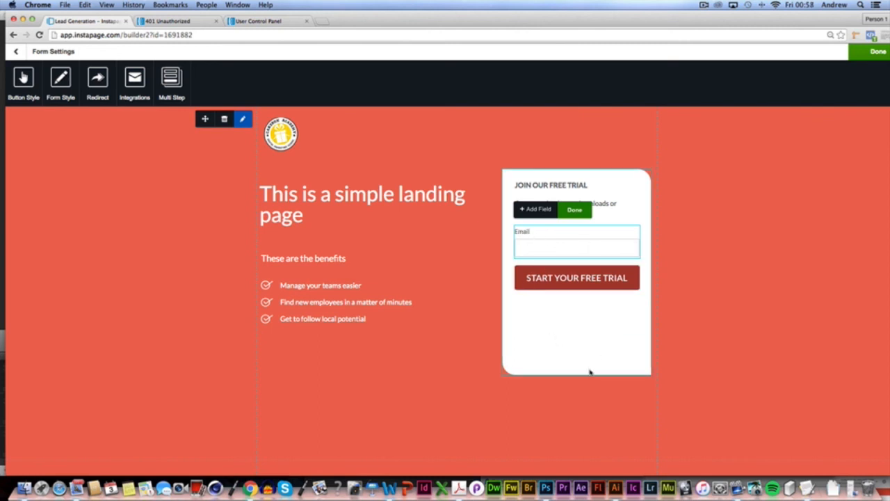
Shorten the white box behind the lead form so its lower edge sits just beneath the submit button
{"action": "left_click", "coordinate": [586, 376]}
{"action": "left_click", "coordinate": [363, 232]}
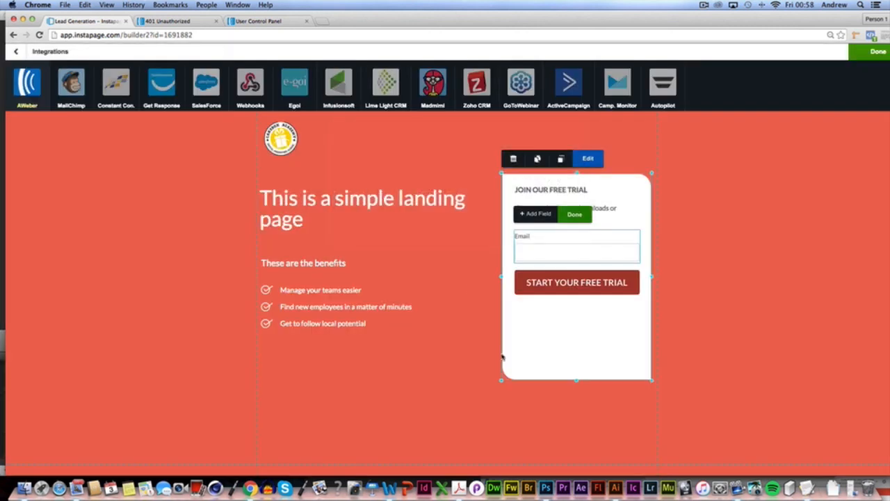
{"action": "left_click_drag", "start_coordinate": [575, 382], "coordinate": [562, 297]}
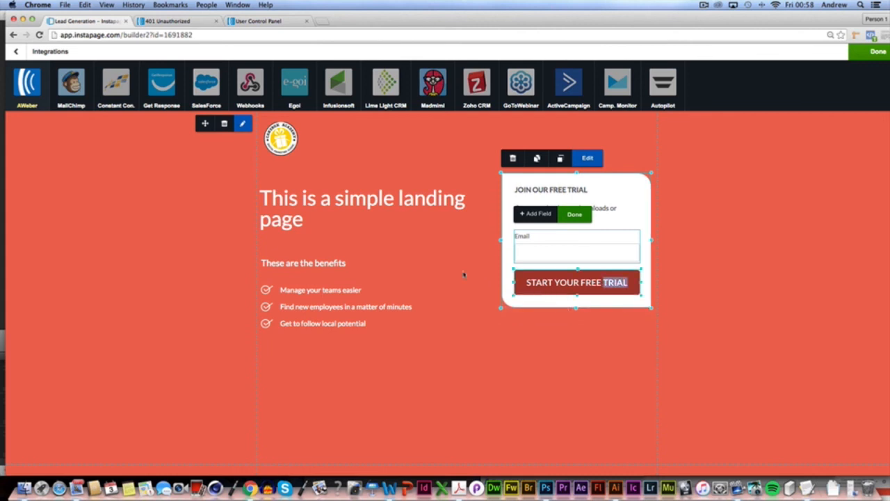
{"action": "left_click", "coordinate": [564, 297]}
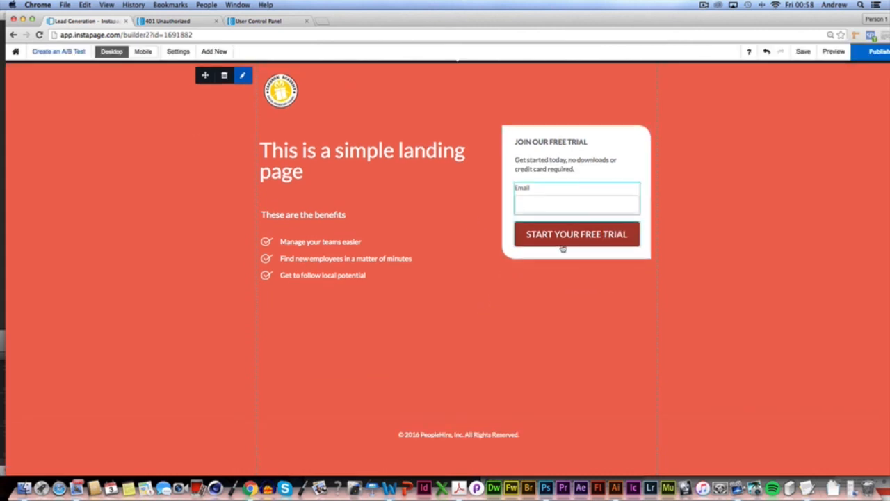
Change the START YOUR FREE TRIAL button's colour to bright blue in the form button style
{"action": "left_click", "coordinate": [562, 245]}
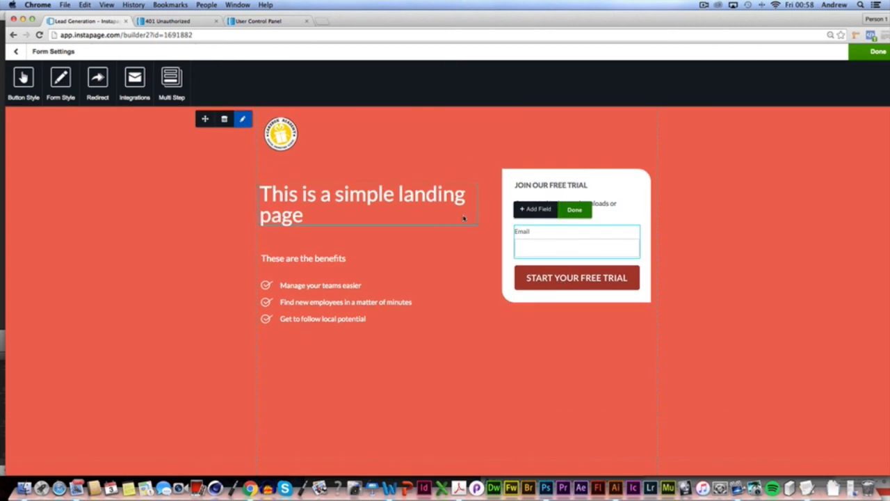
{"action": "left_click", "coordinate": [23, 80]}
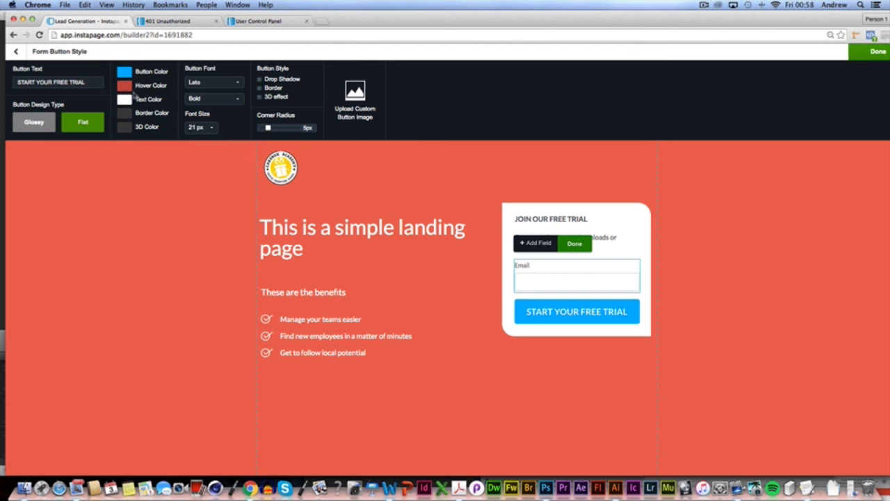
{"action": "left_click", "coordinate": [124, 87]}
{"action": "left_click", "coordinate": [125, 225]}
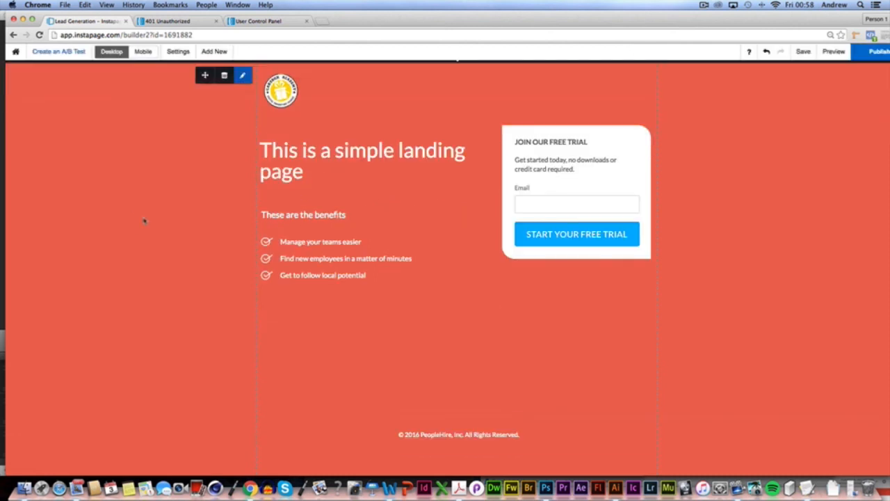